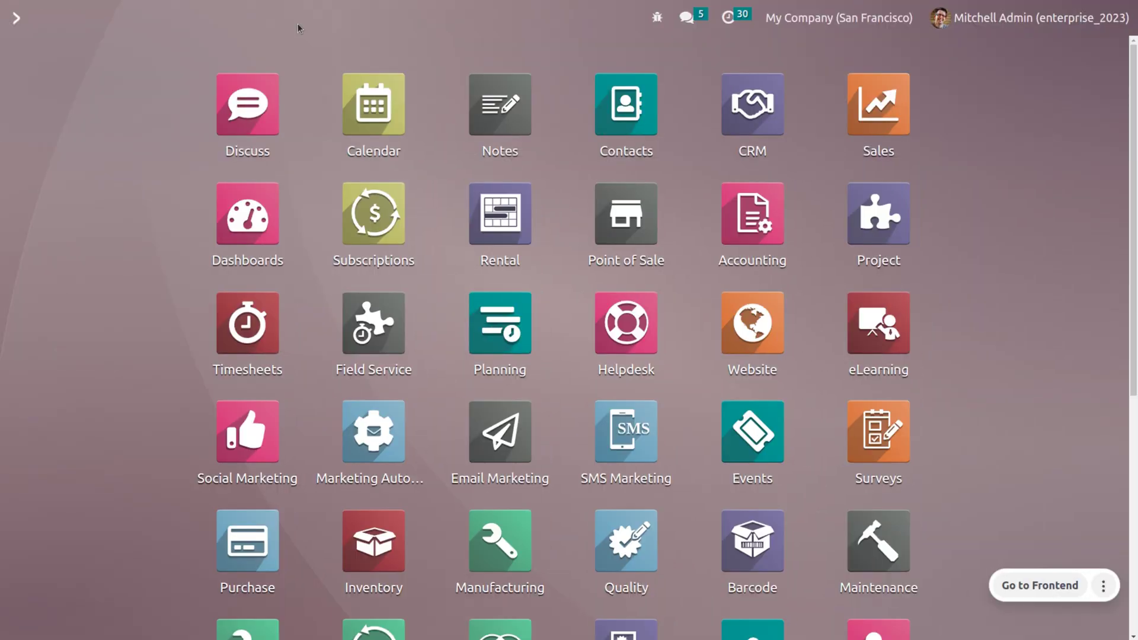
Step: Filter the Inventory settings by 'pack' and confirm Product Packagings is enabled
text(in)
key(Return)
click(425, 18)
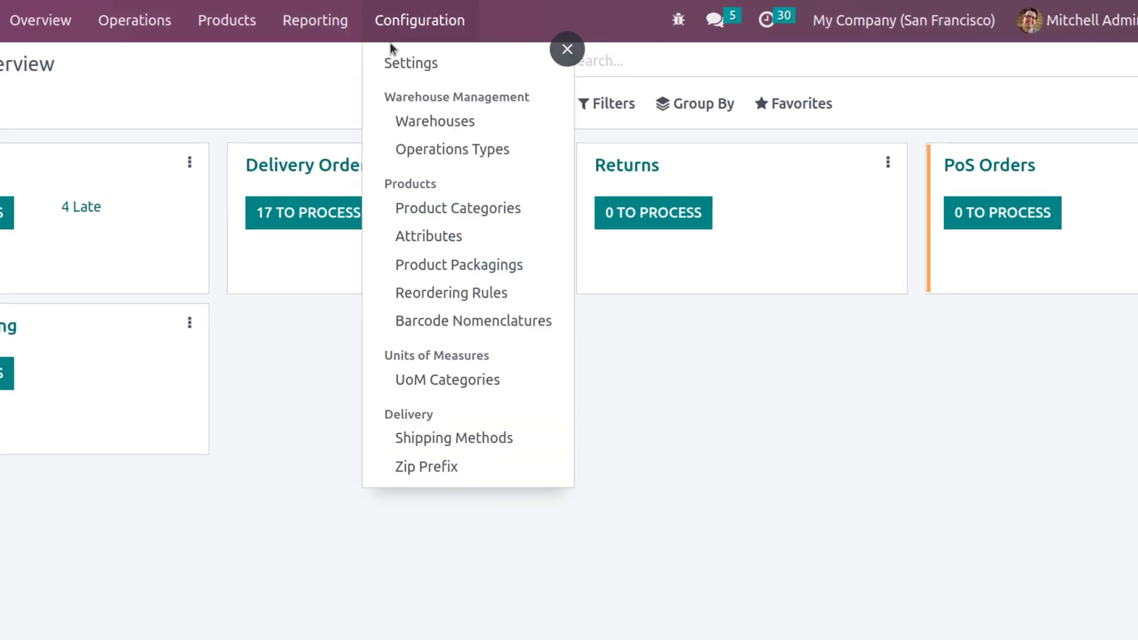
click(404, 62)
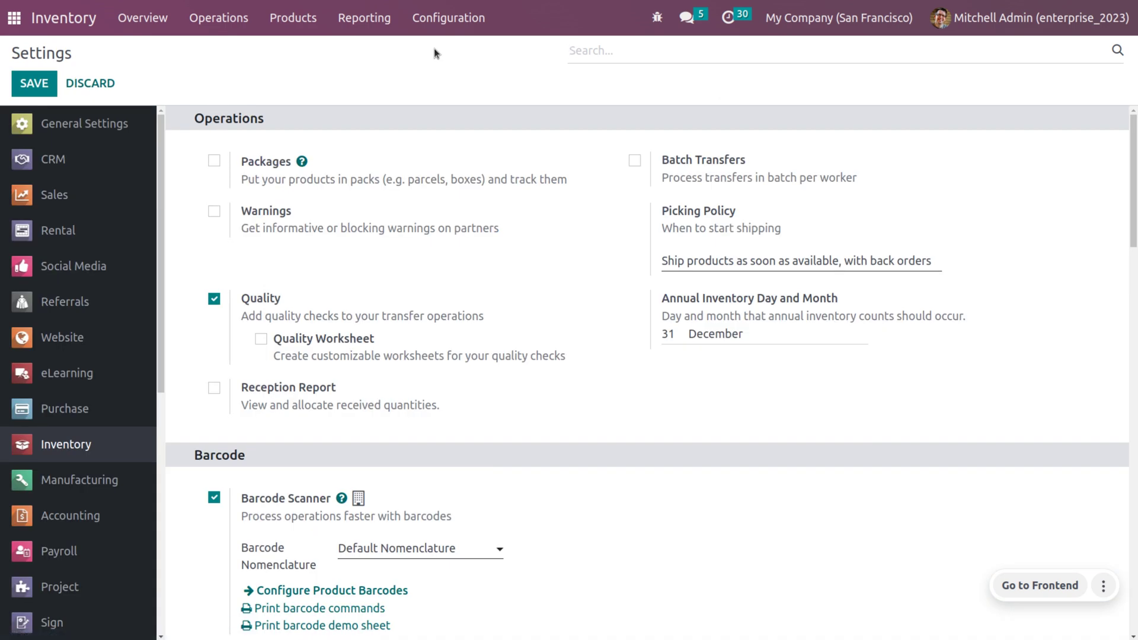
text(pack)
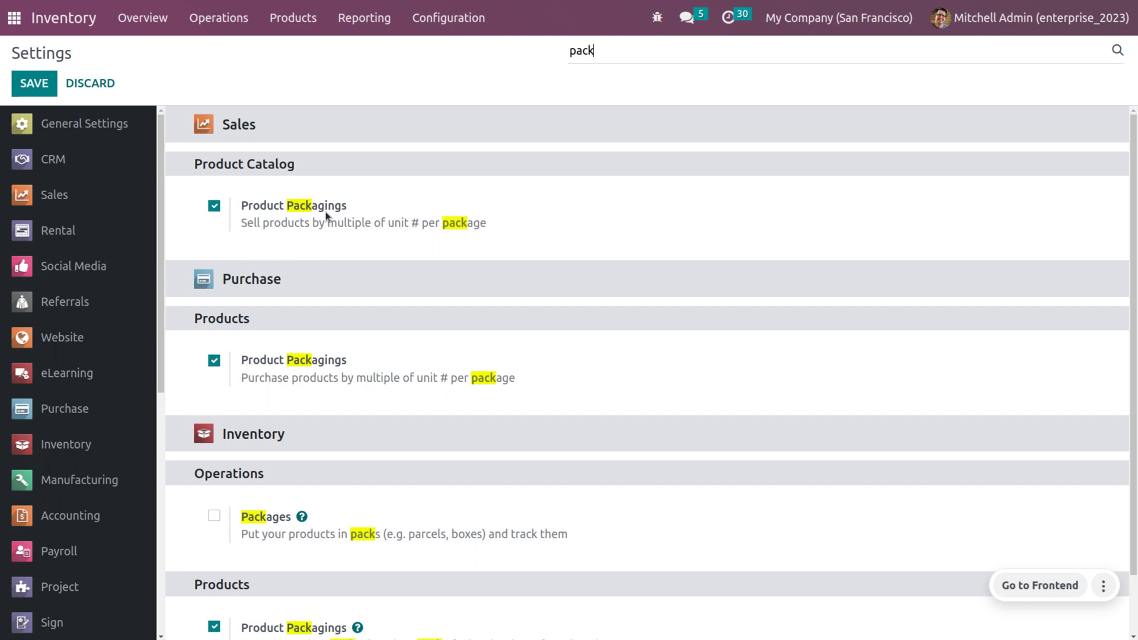
scroll(325, 214, down, 1)
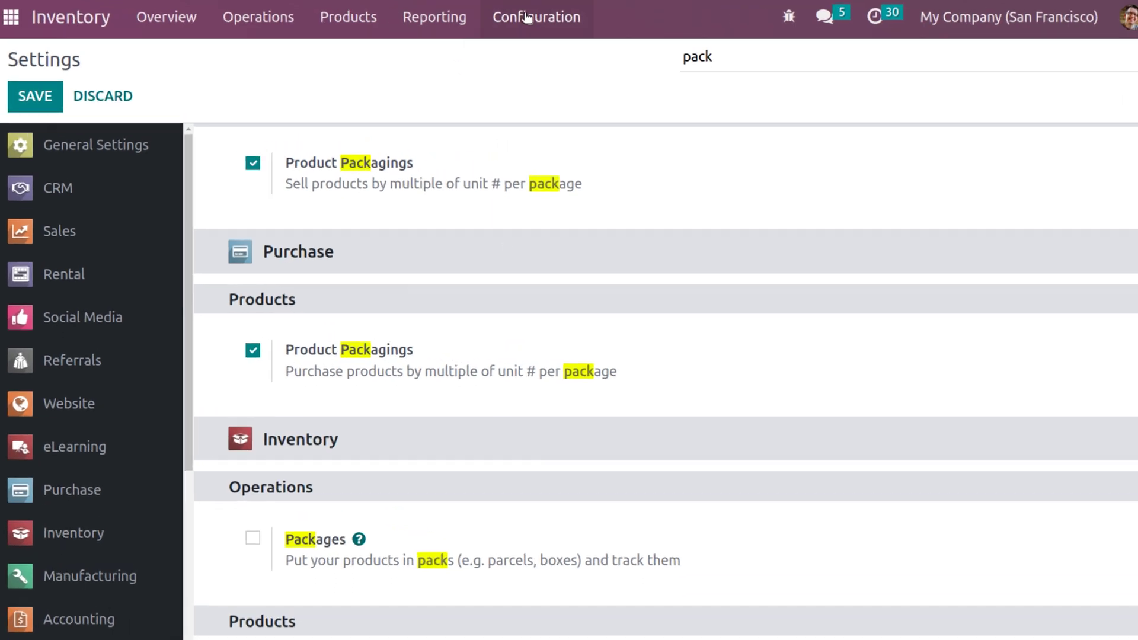
click(441, 18)
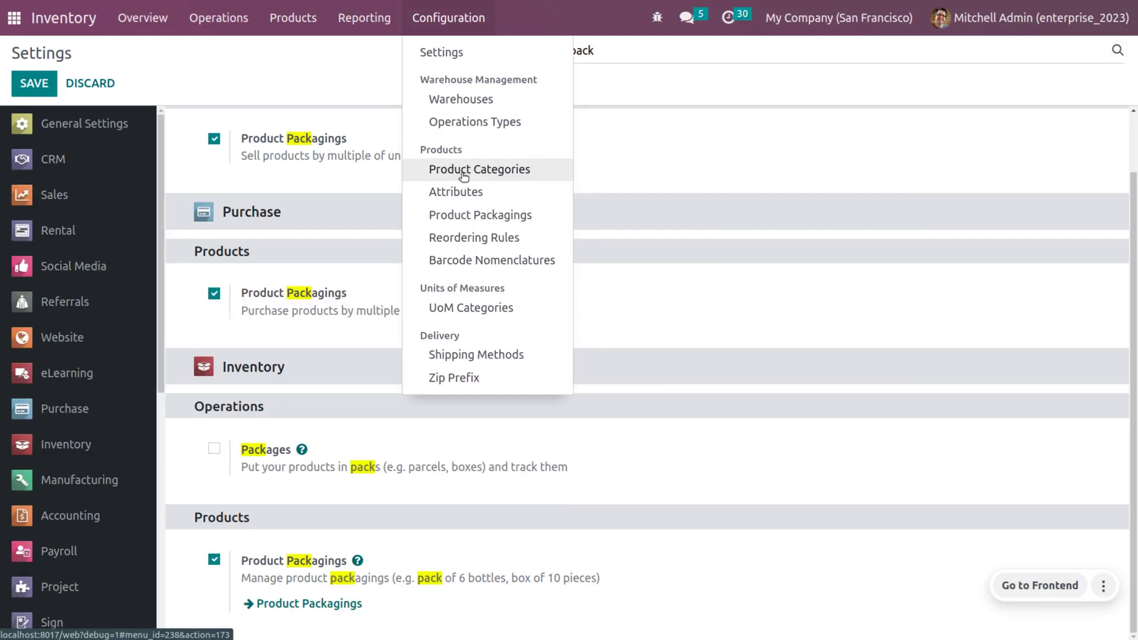
Step: Set the All product category to Reserve Only Full Packagings and save it
click(546, 200)
click(208, 171)
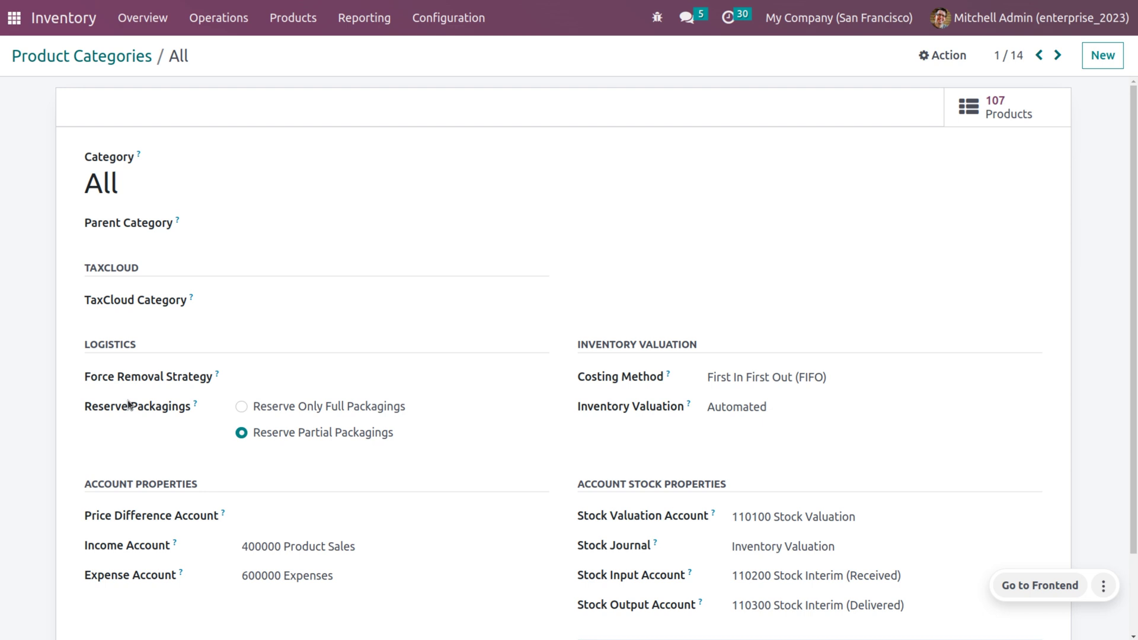
click(242, 408)
click(208, 57)
Step: Open the Pen product's inventory details
click(293, 18)
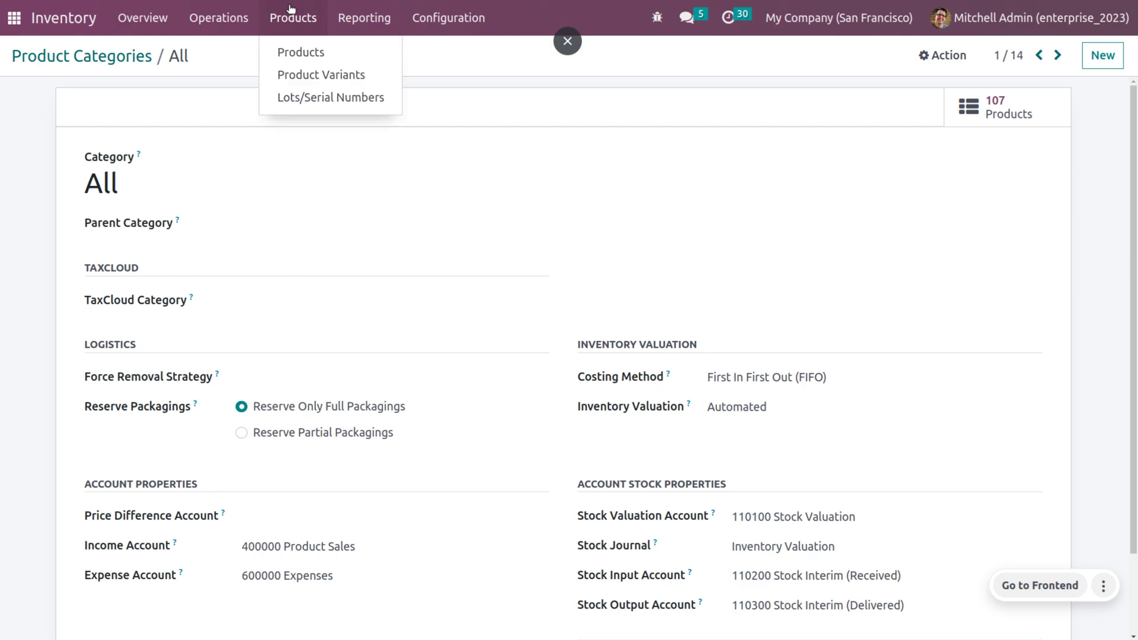
click(293, 52)
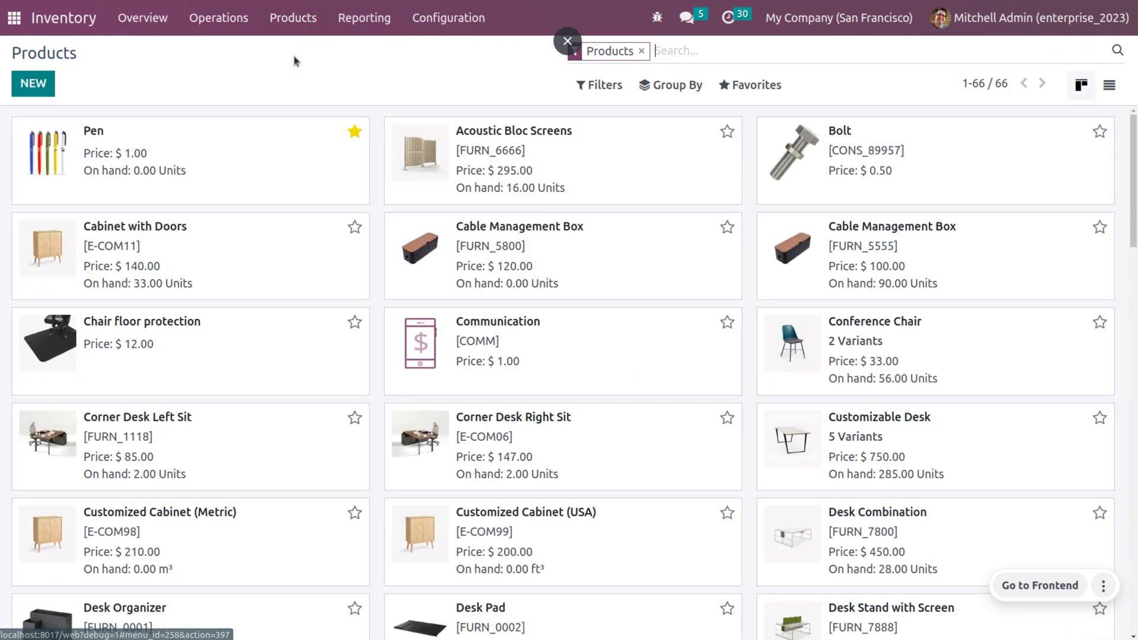
click(143, 139)
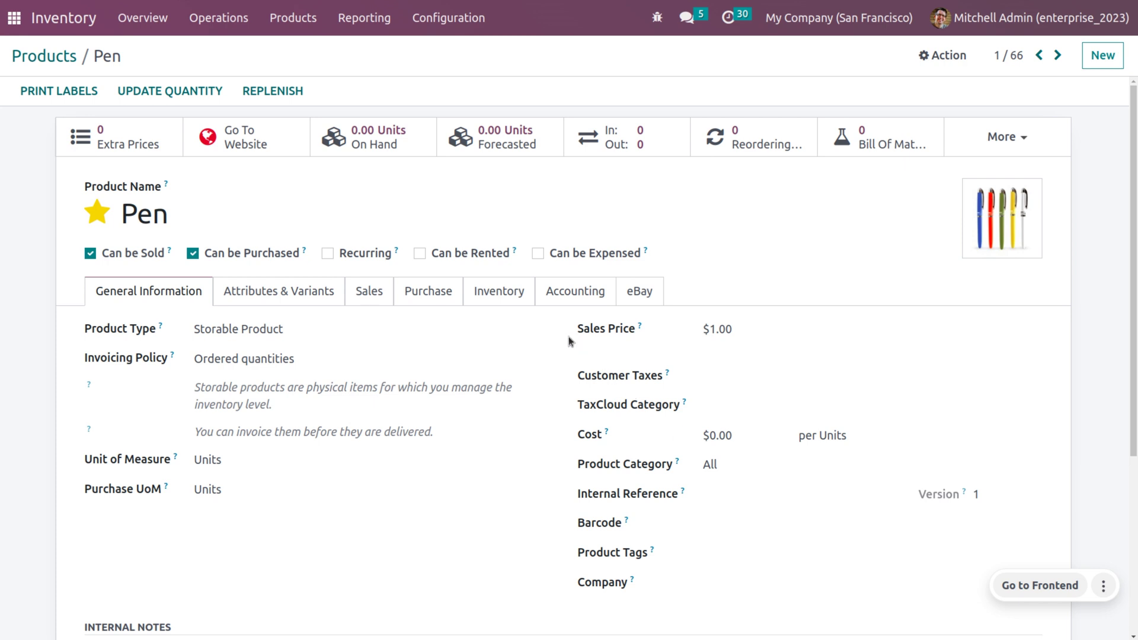
click(503, 304)
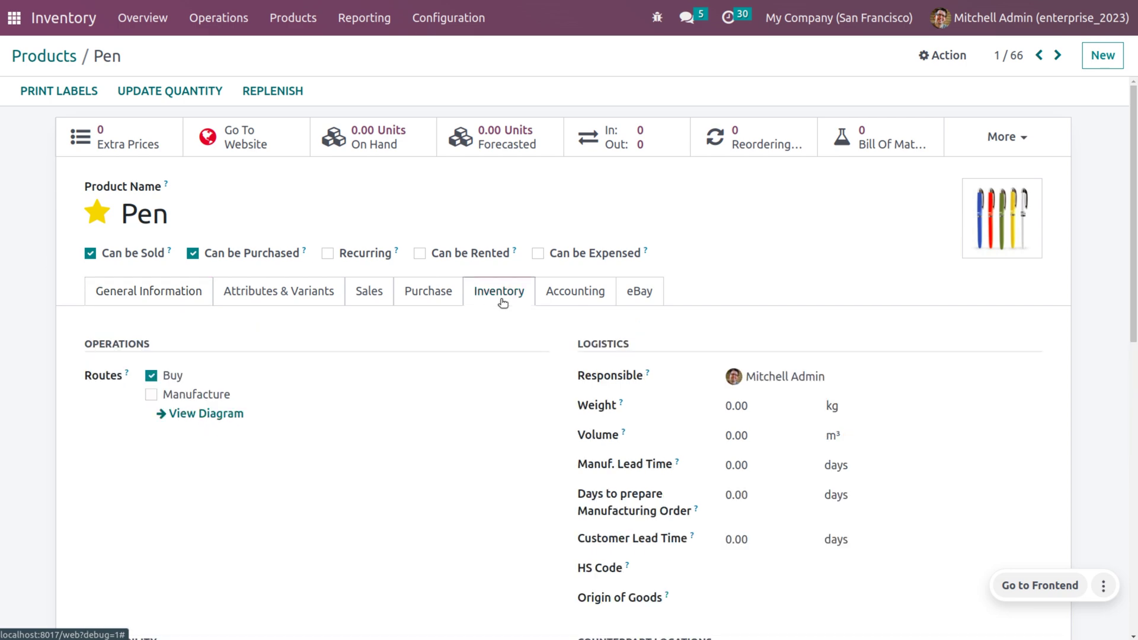
scroll(502, 304, down, 7)
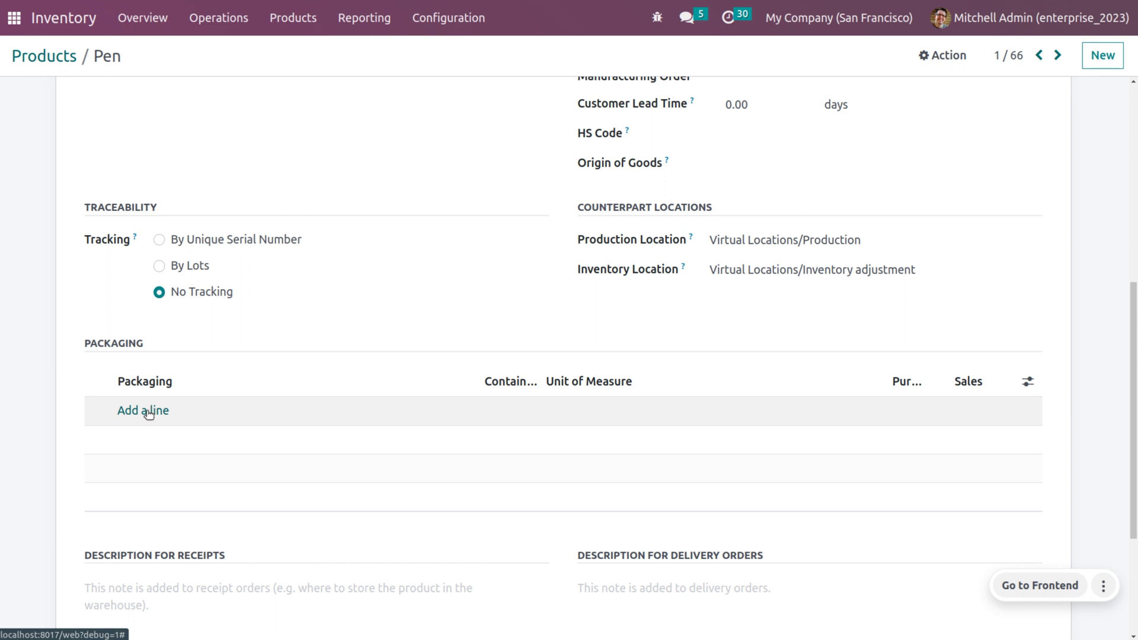
Step: Add a 'pack of 10' packaging containing 10 units to Pen and save
click(149, 415)
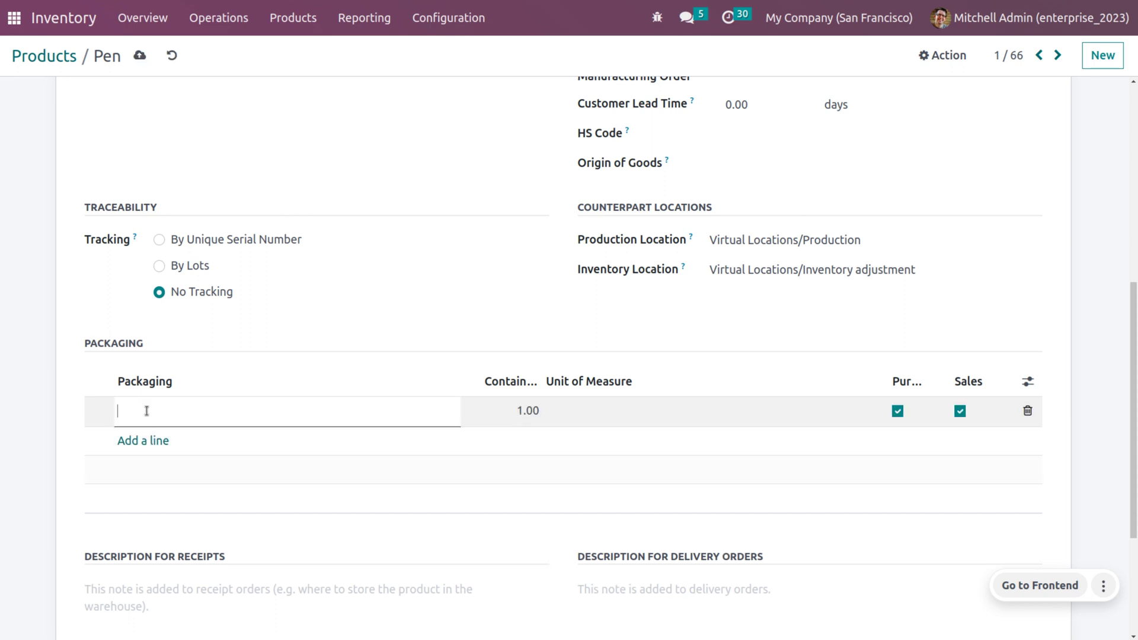
text(pack of 10)
click(526, 414)
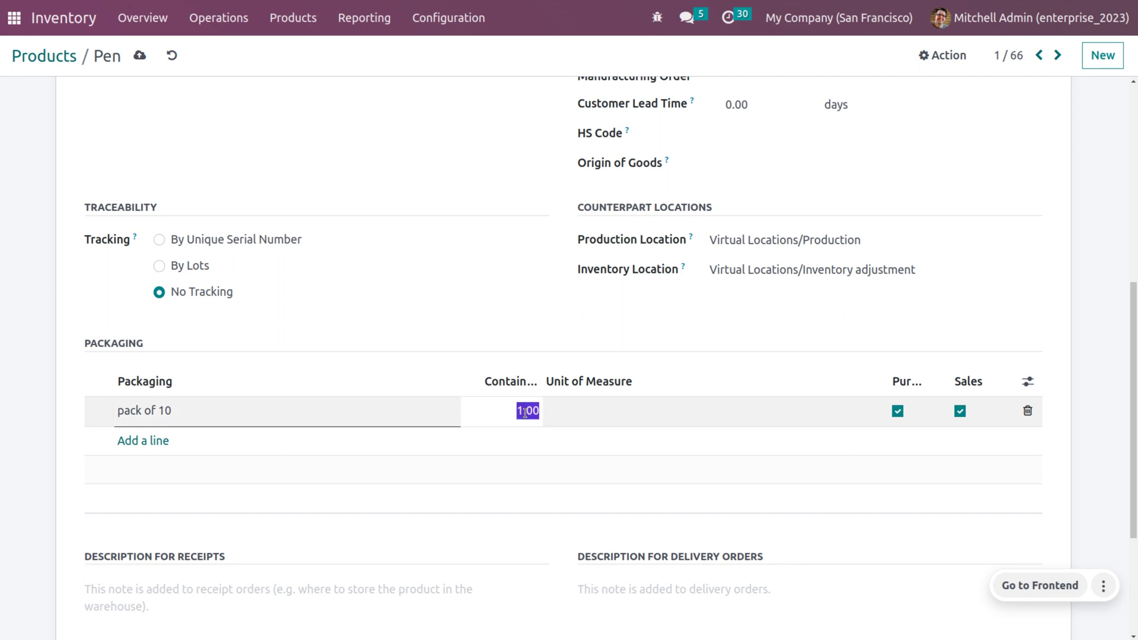
text(10)
mouse_move(916, 386)
key(Tab)
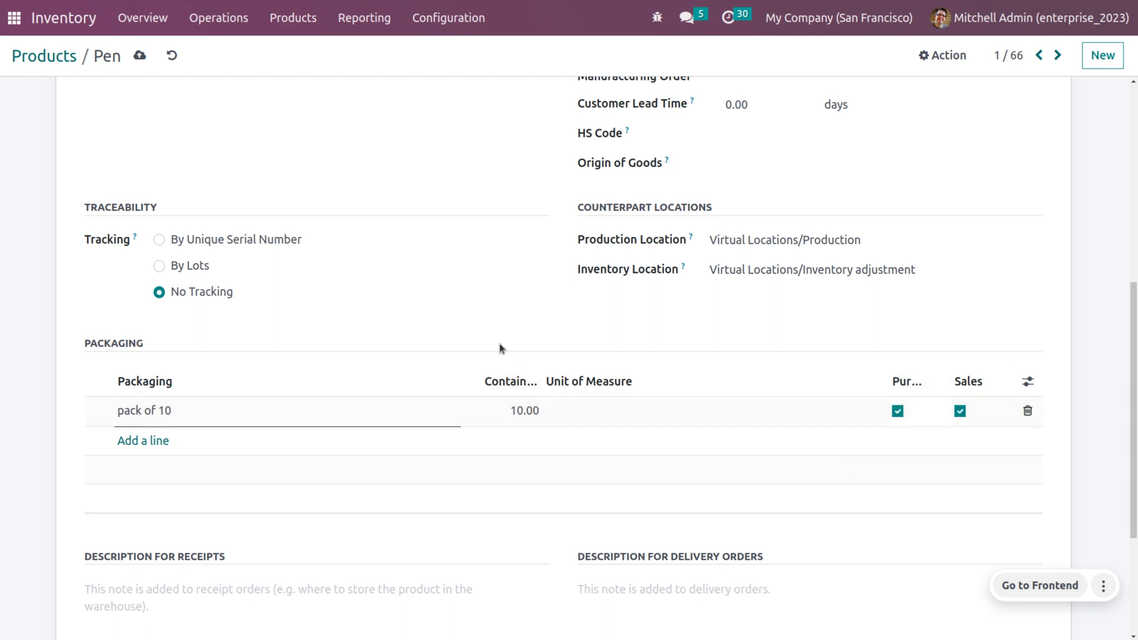
scroll(491, 340, up, 6)
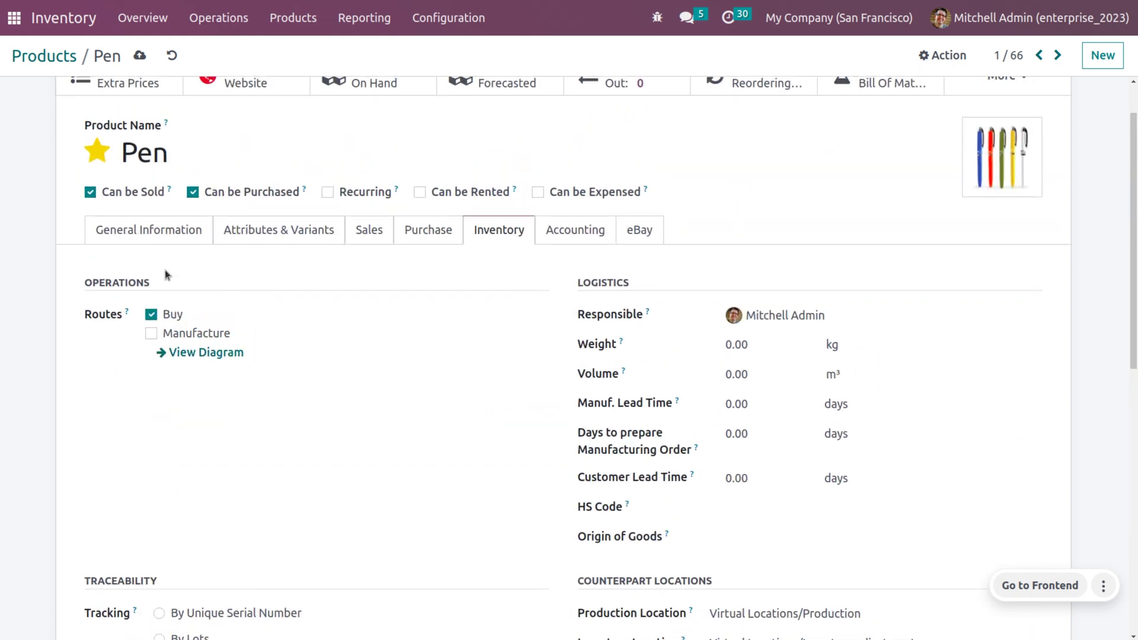
click(144, 237)
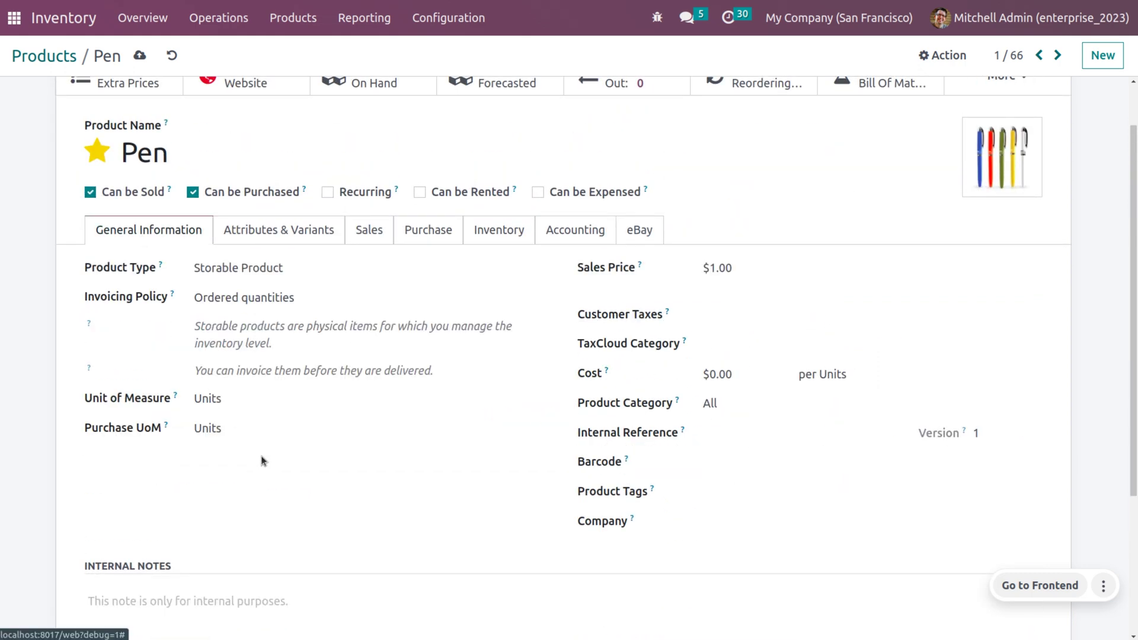
scroll(280, 457, down, 3)
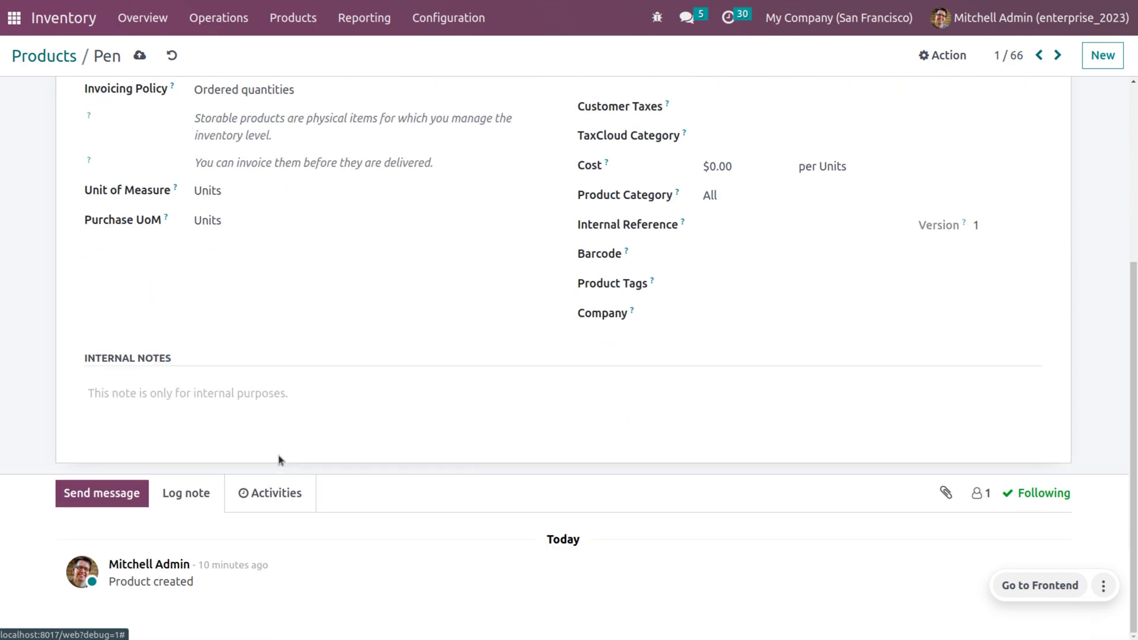
scroll(280, 458, up, 5)
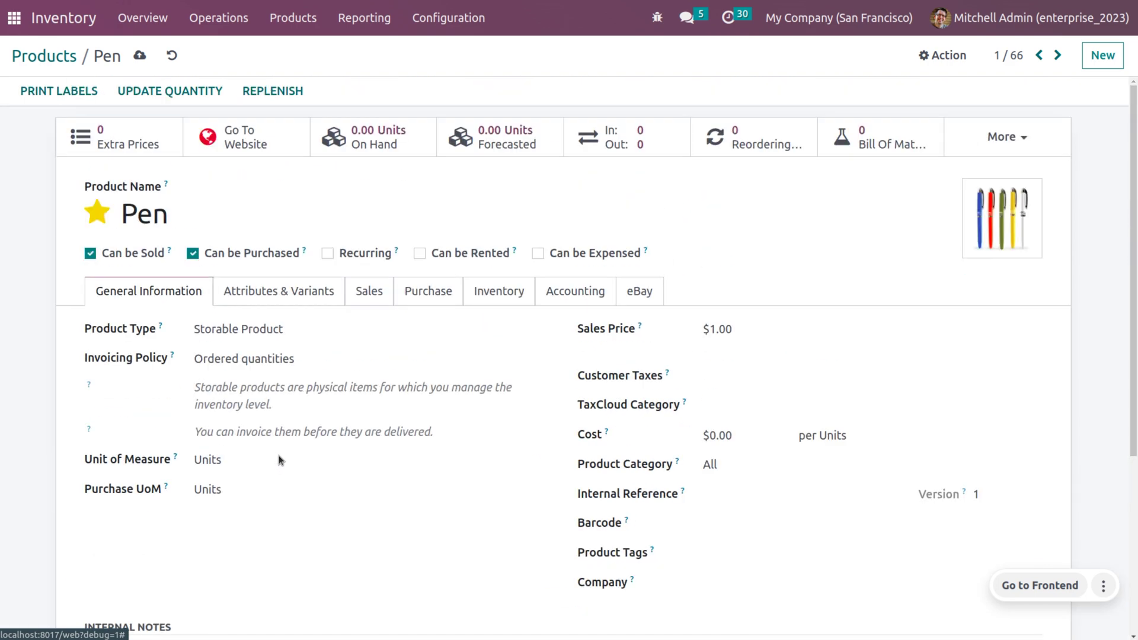
click(140, 56)
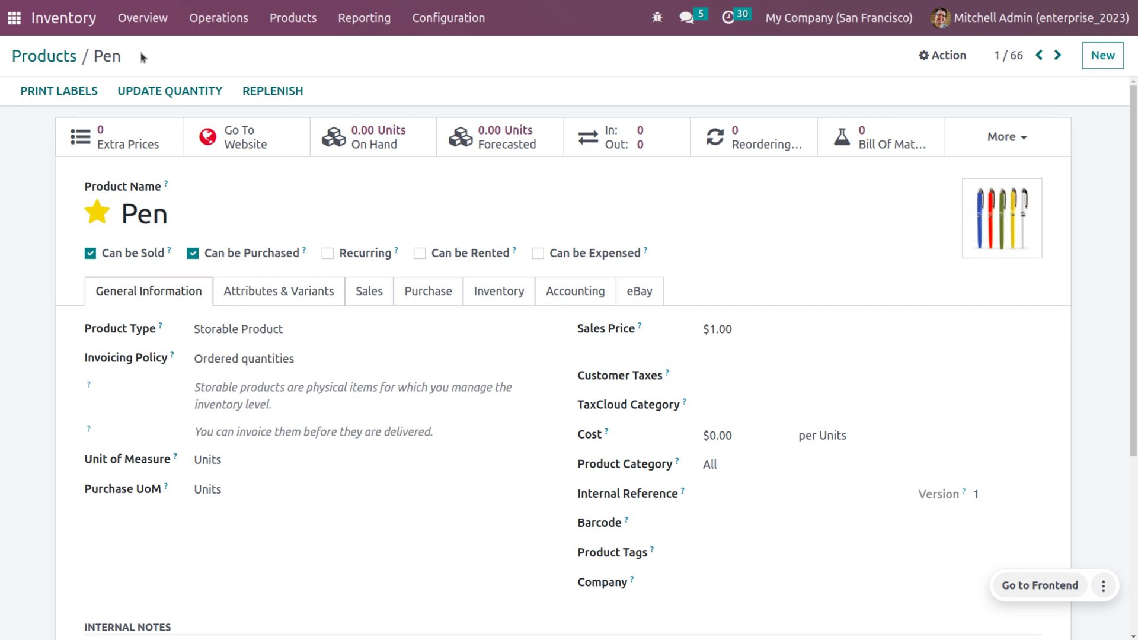
Step: Start a new purchase RFQ with Azure Interior as the vendor
click(14, 17)
text(pu)
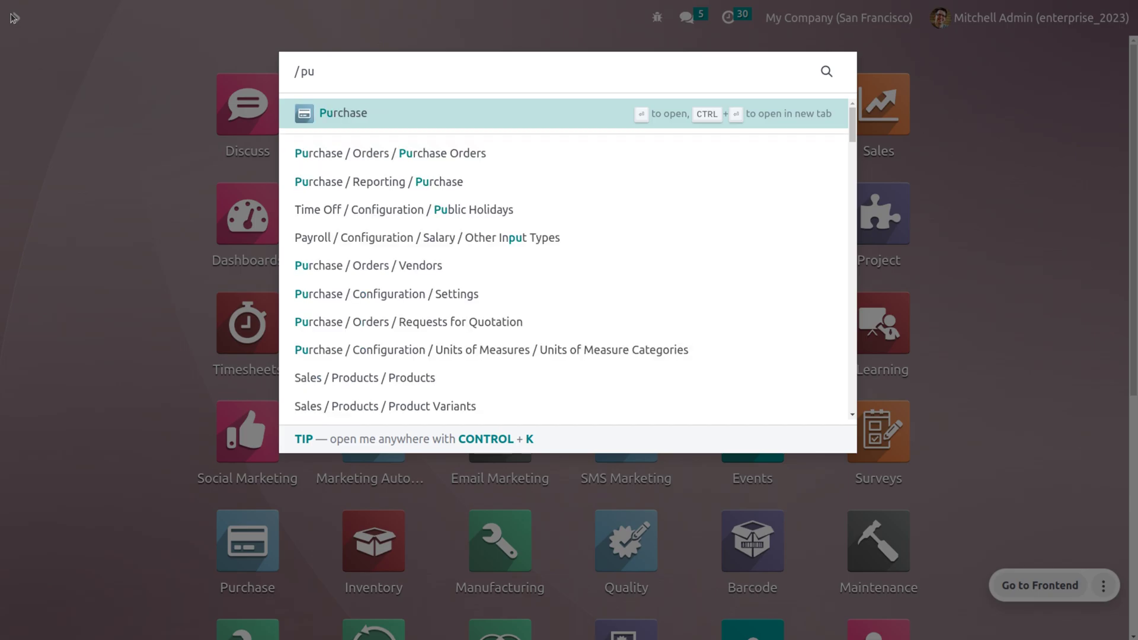
key(Return)
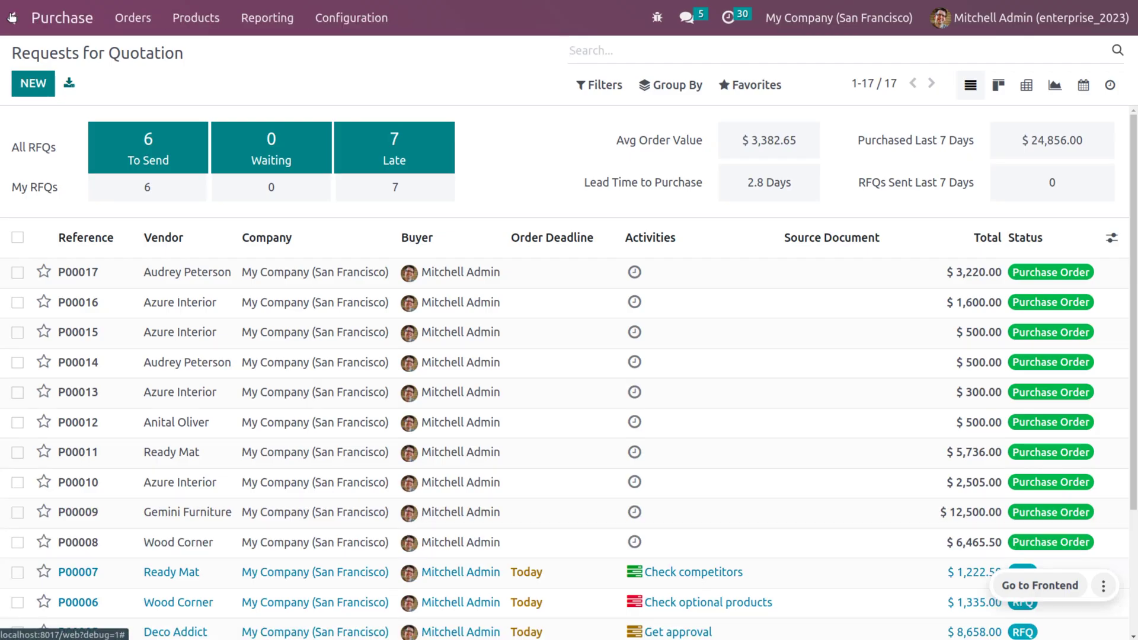
click(33, 83)
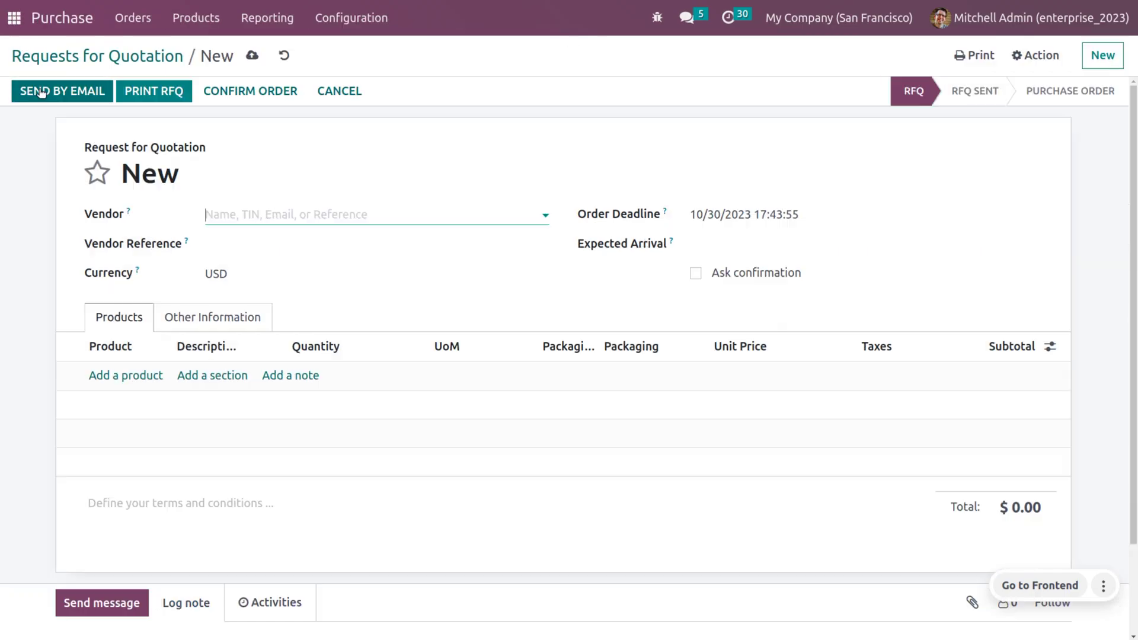
click(243, 212)
click(257, 241)
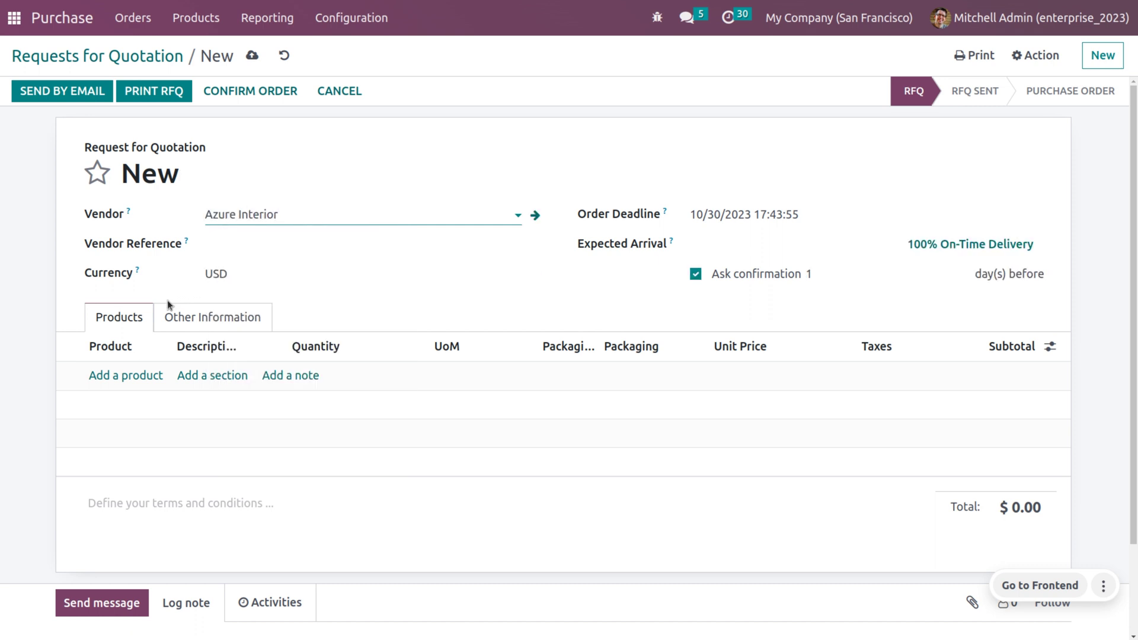
Step: Add a Pen line with quantity 16
click(124, 383)
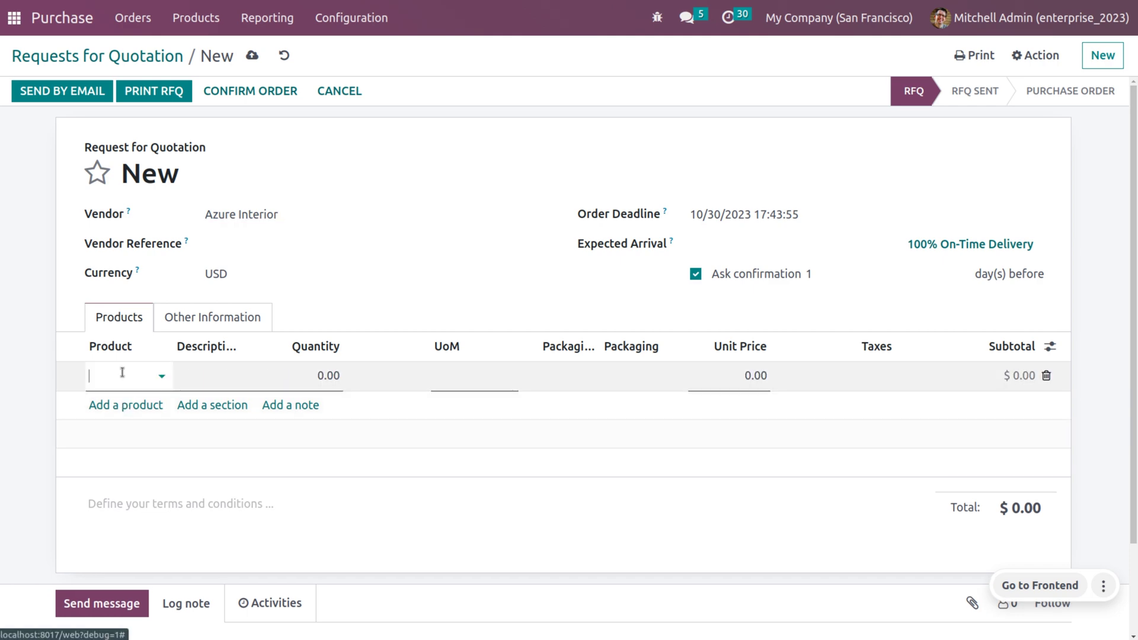
text(pen)
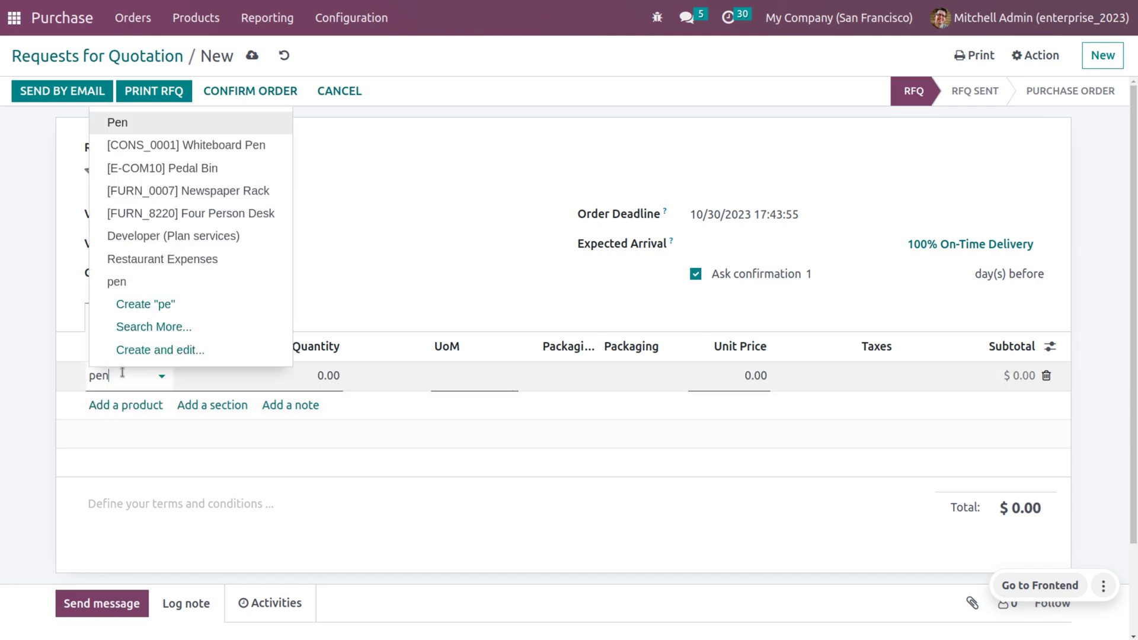
click(250, 401)
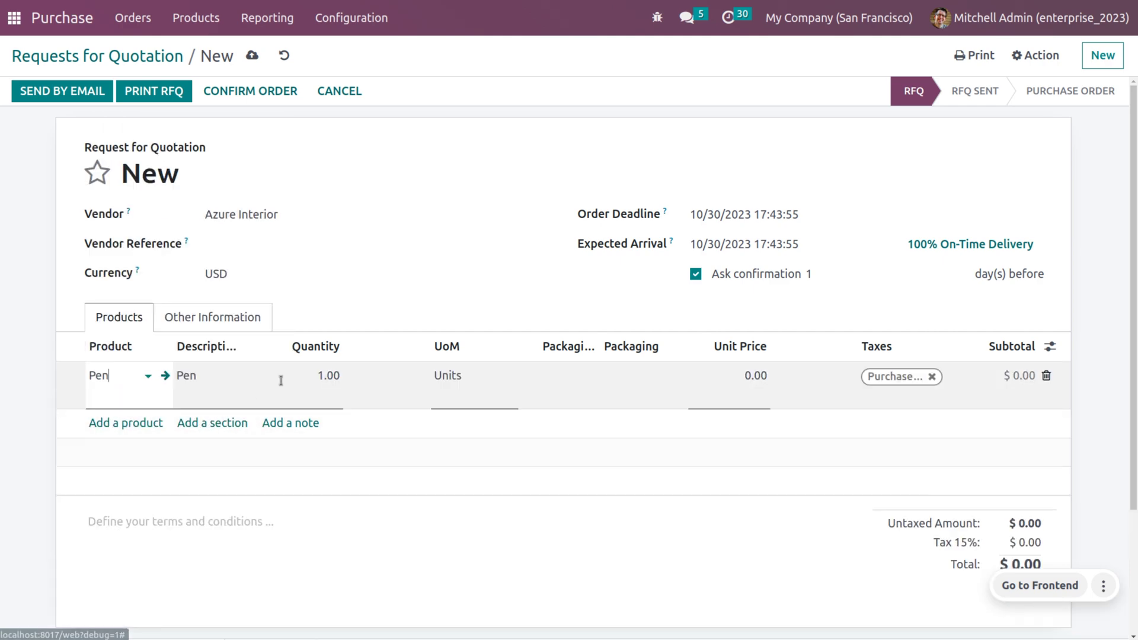
click(326, 378)
text(16)
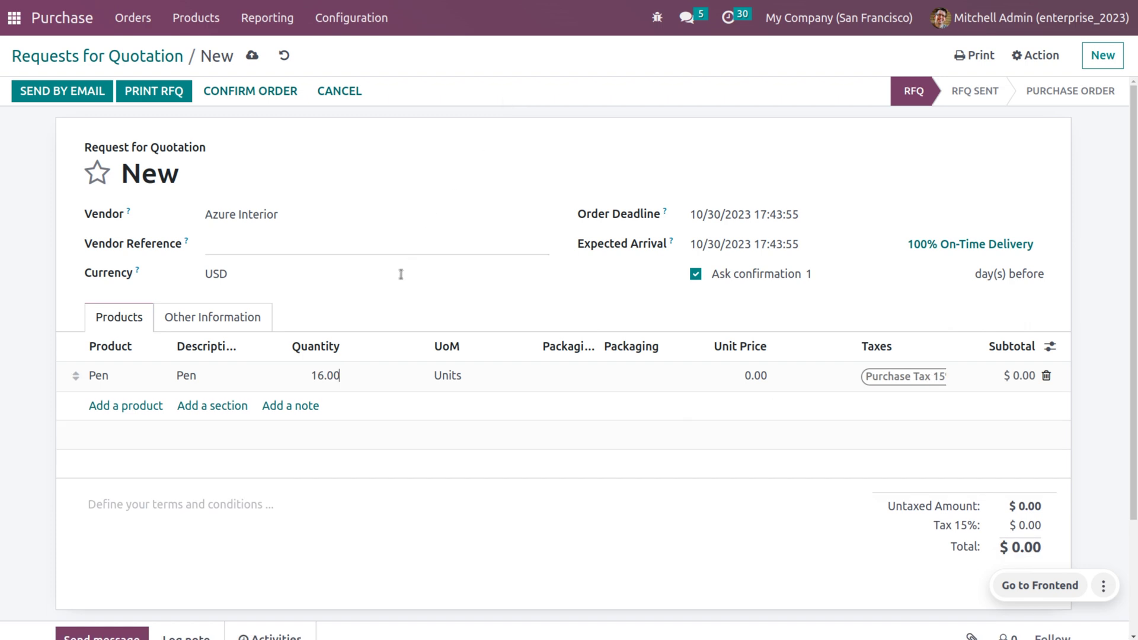
Step: Set the Pen unit price to 5.00 with no tax, then save and confirm the order
click(751, 381)
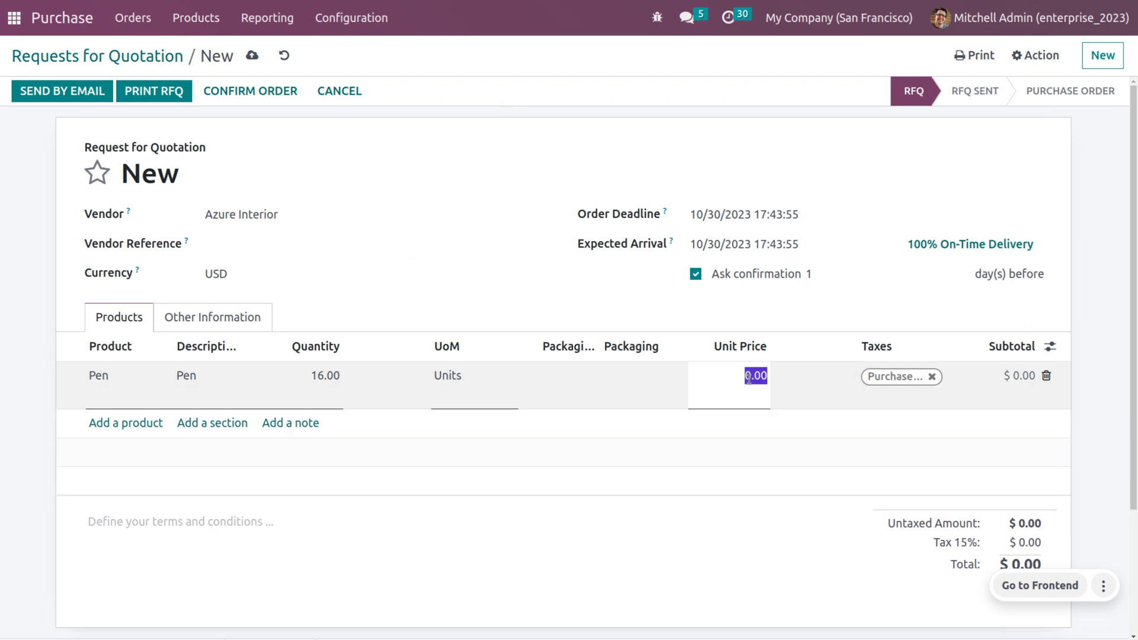
key(BackSpace)
text(5)
click(932, 376)
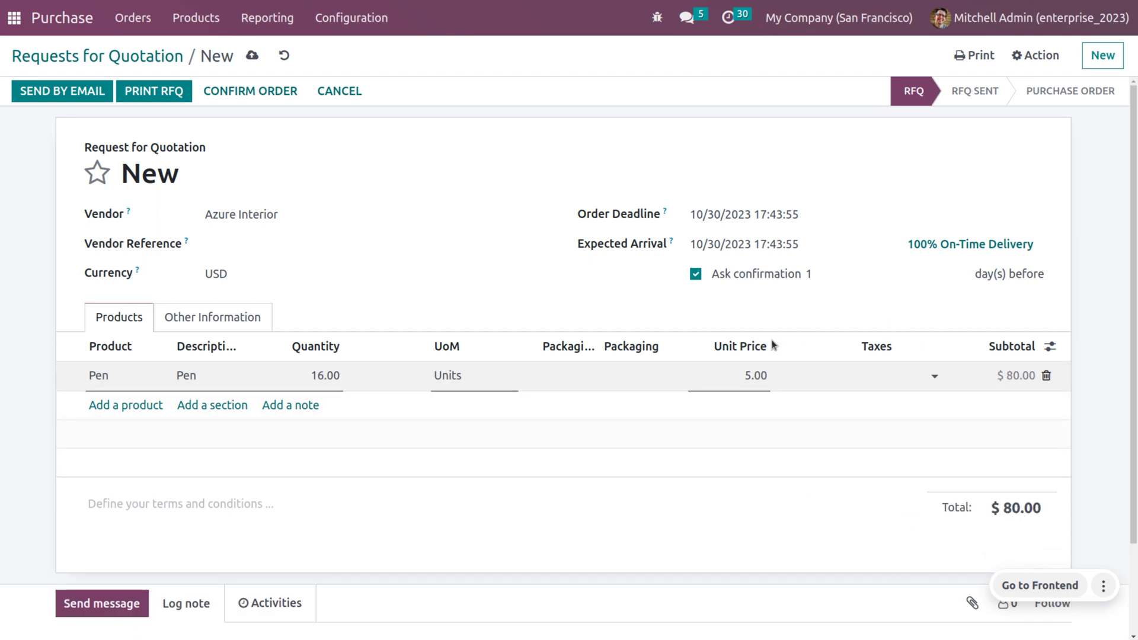
click(253, 56)
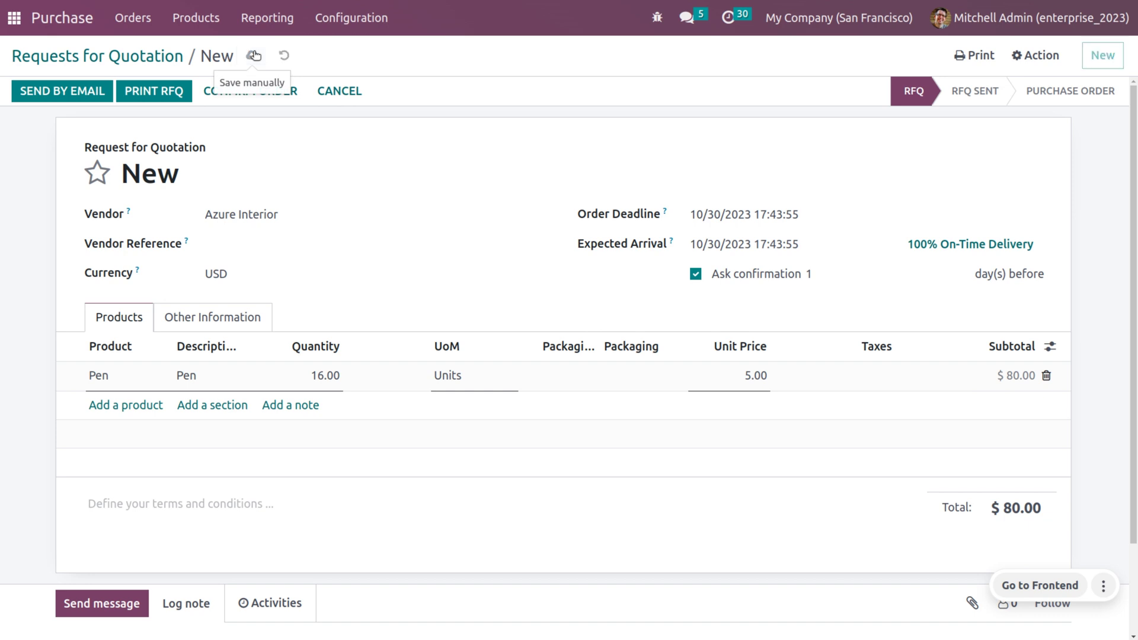
click(223, 92)
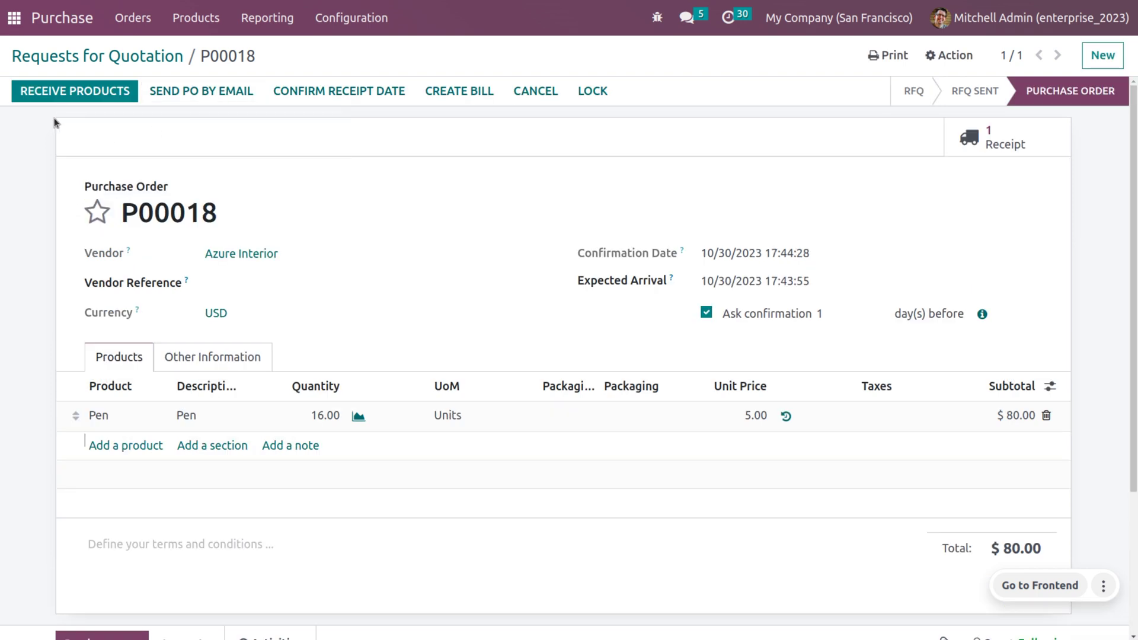
Step: Receive all 16 Pens on WH/IN/00013, validate, and check the $80.00 valuation
click(76, 94)
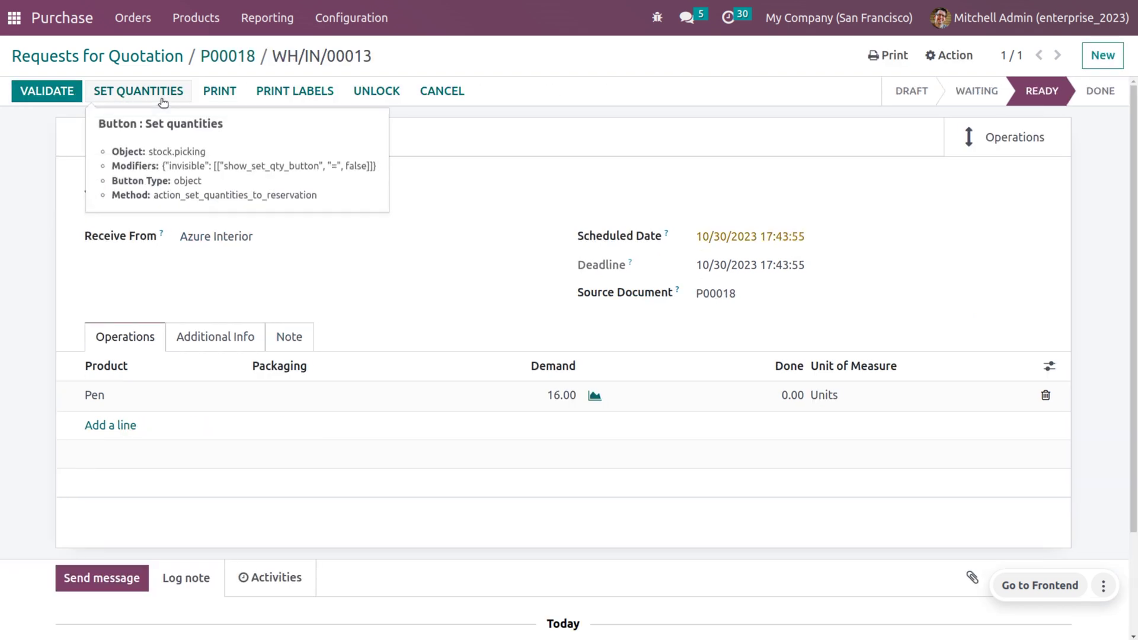
click(161, 99)
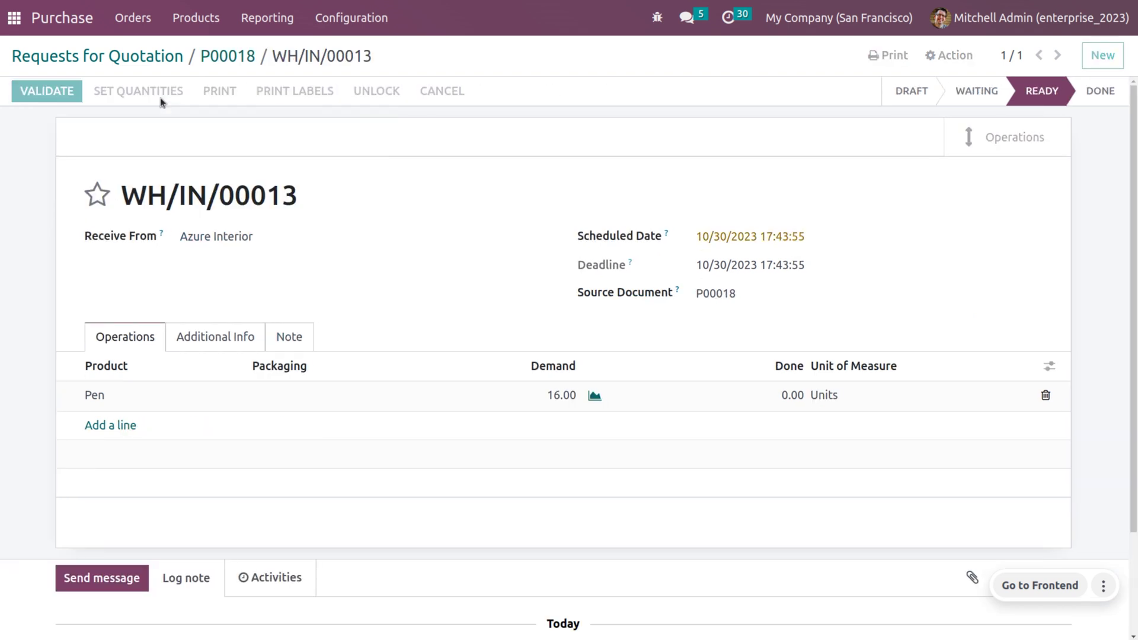
click(58, 92)
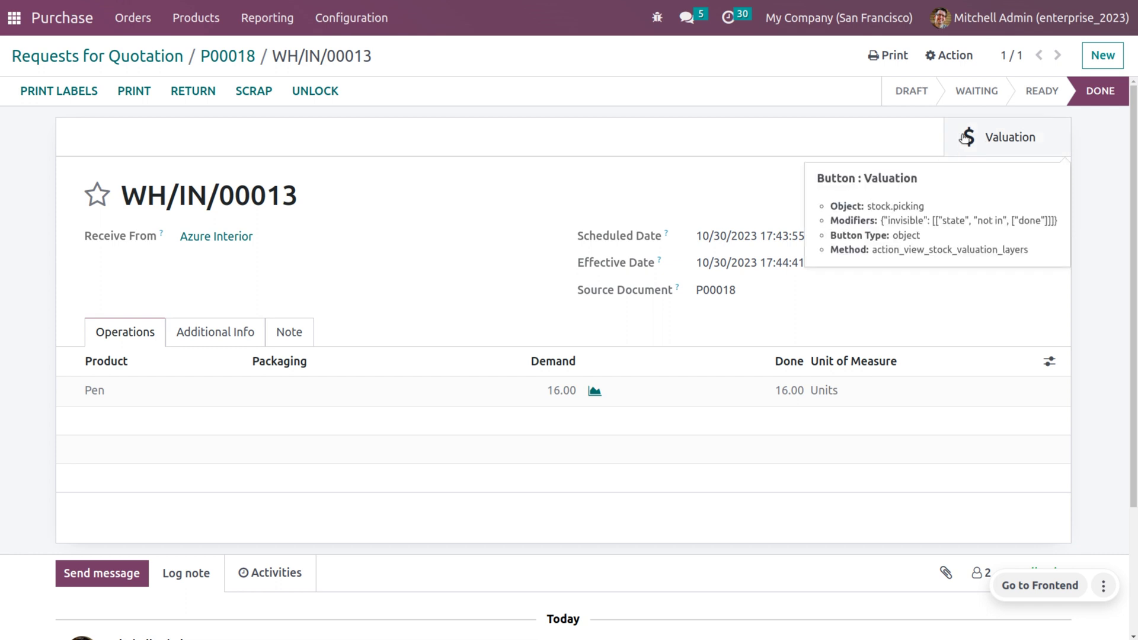
click(983, 141)
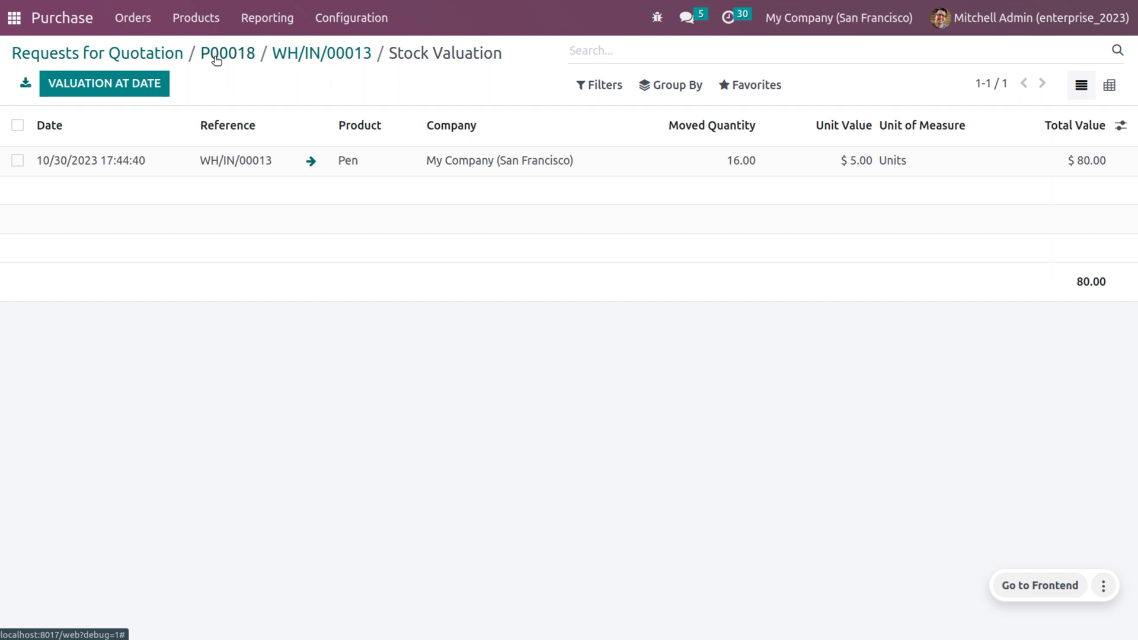
click(11, 19)
Step: Create a new Sales quotation and pick its customer through Search More
text(sal)
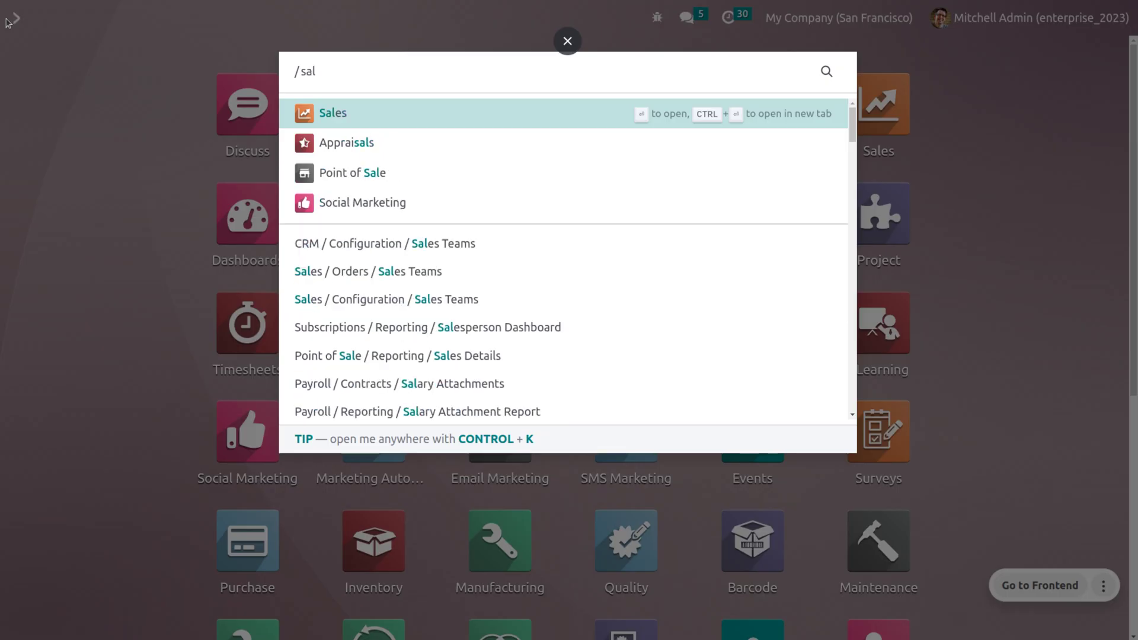
key(Return)
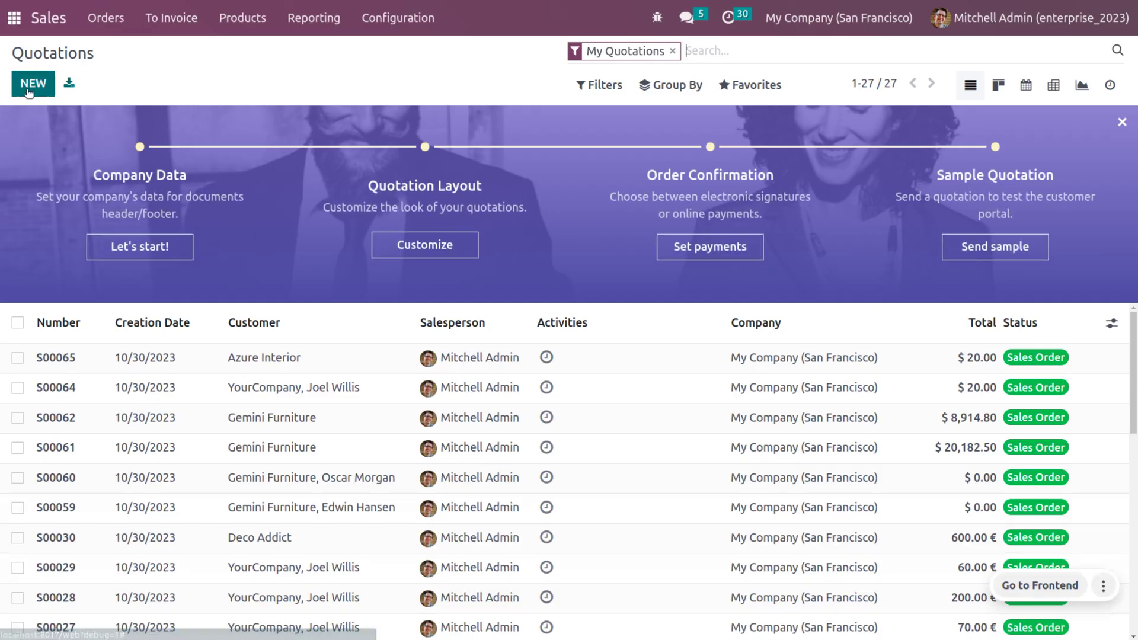
click(33, 84)
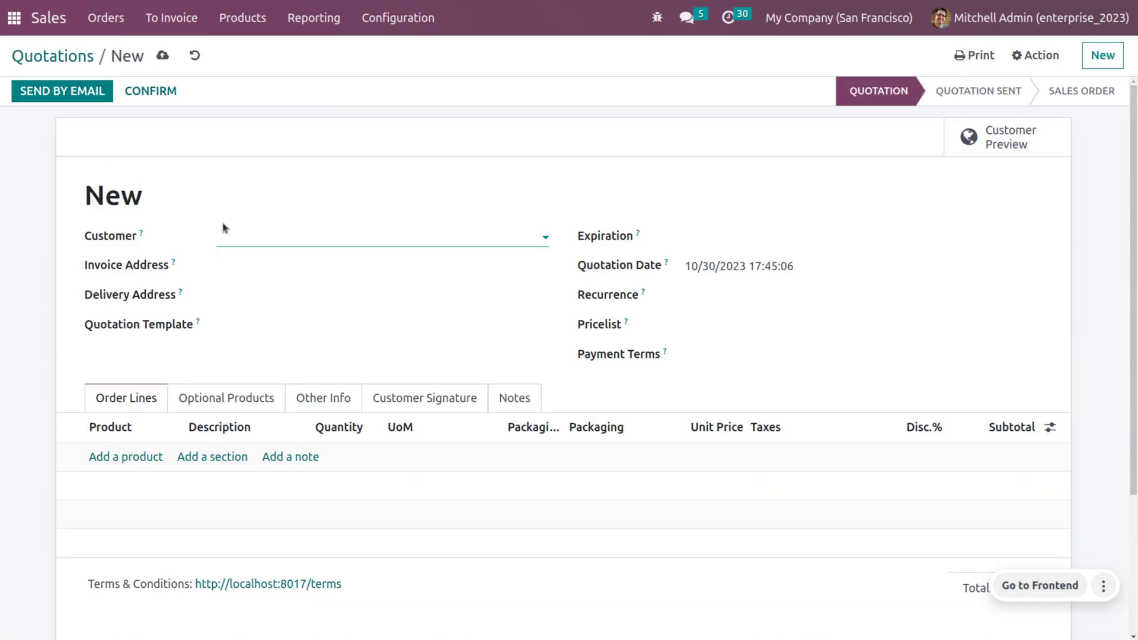
click(249, 242)
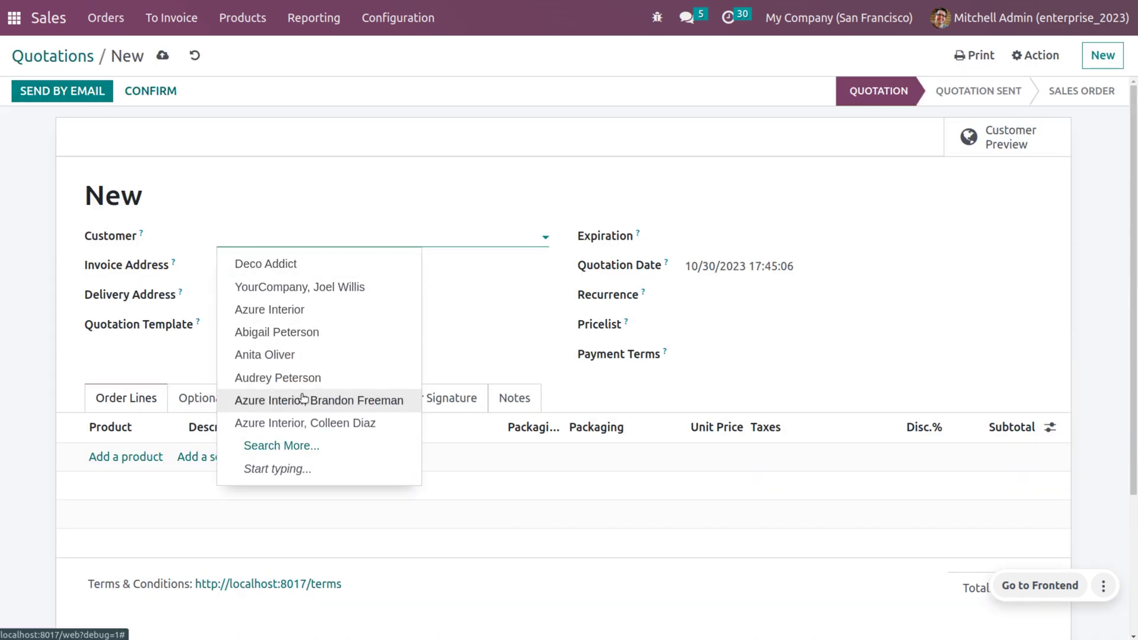
click(307, 445)
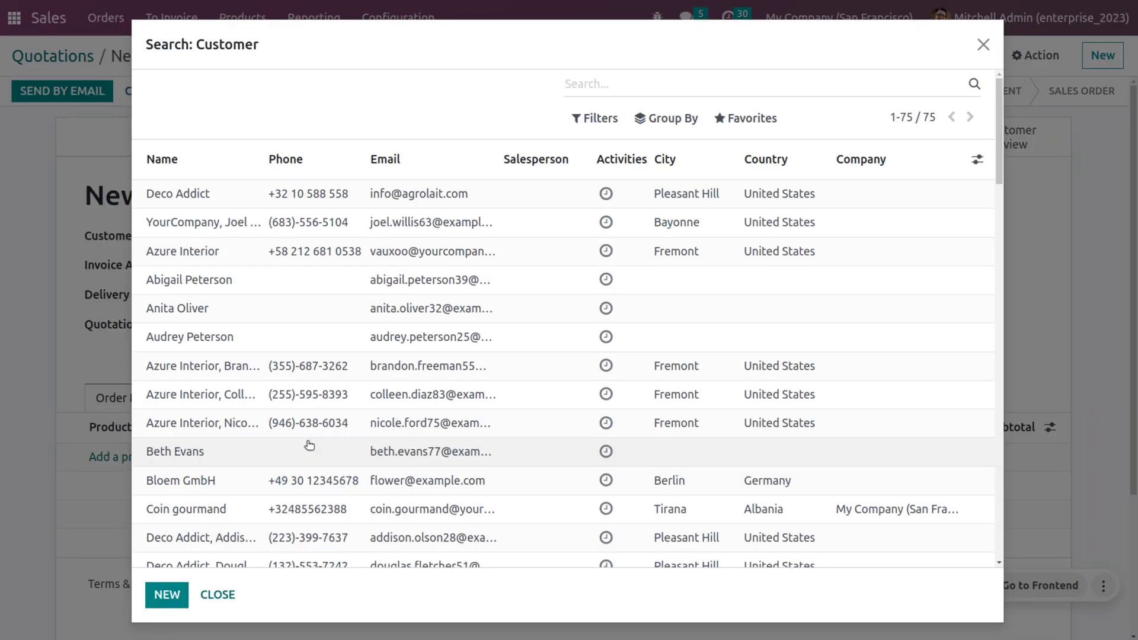
click(309, 445)
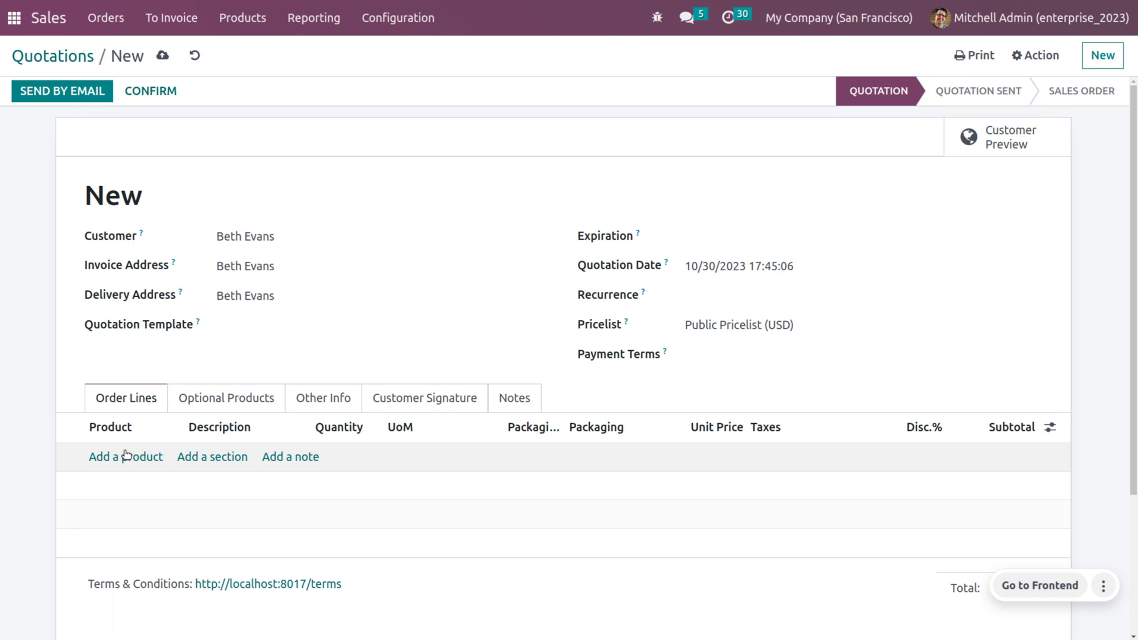
Step: Add a Pen line of 20 units, shown as 2.00 pack of 10 for $20.00
click(126, 455)
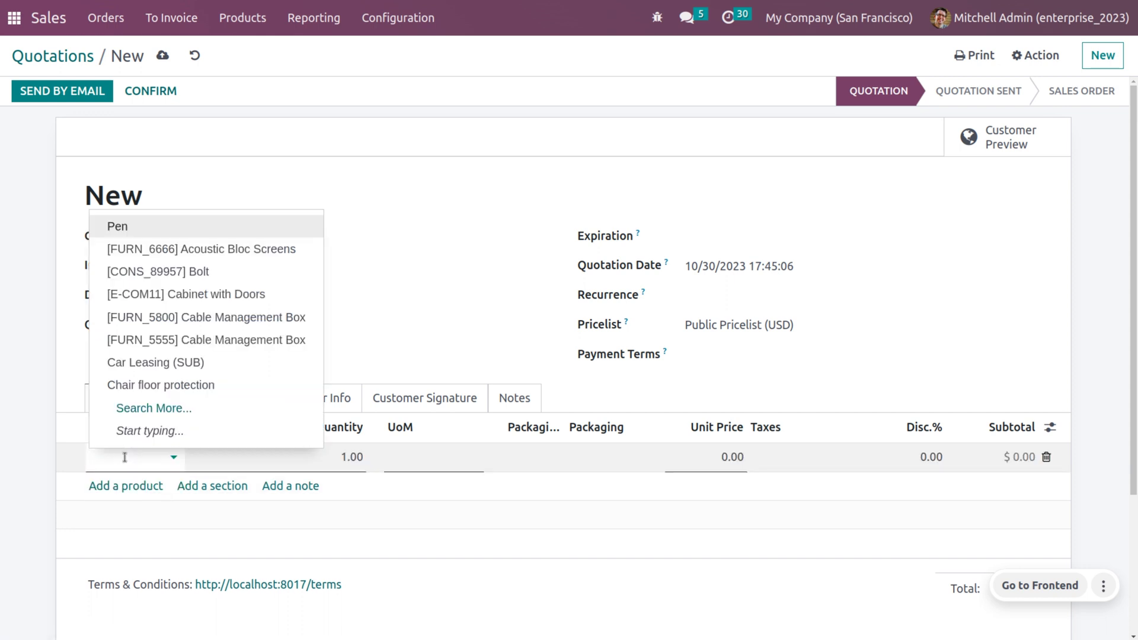
key(Return)
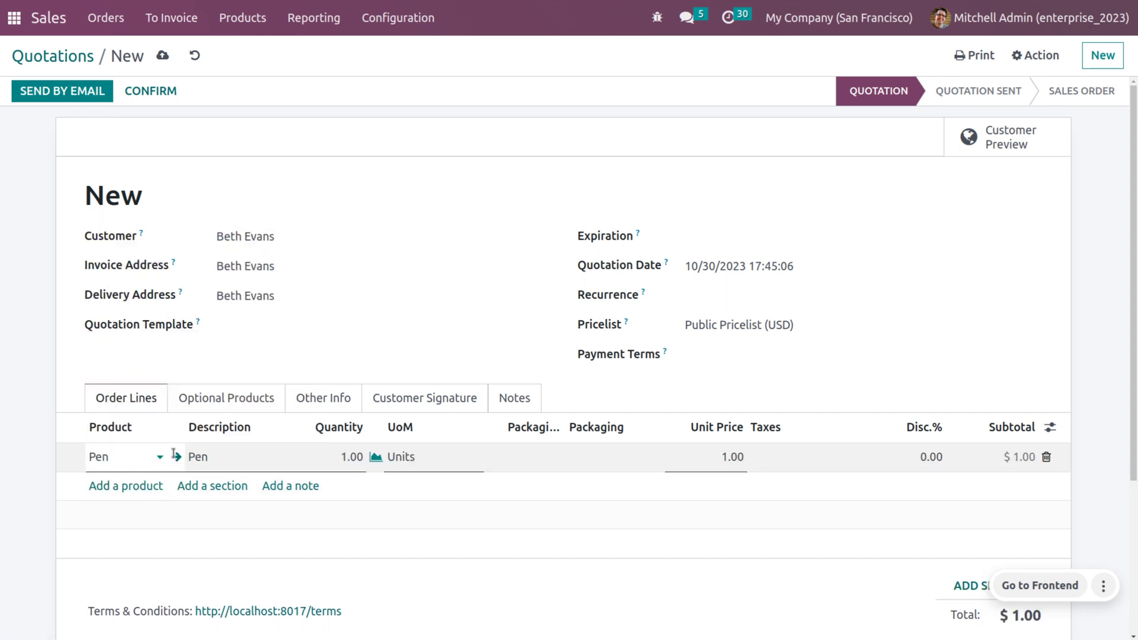
click(348, 456)
text(20)
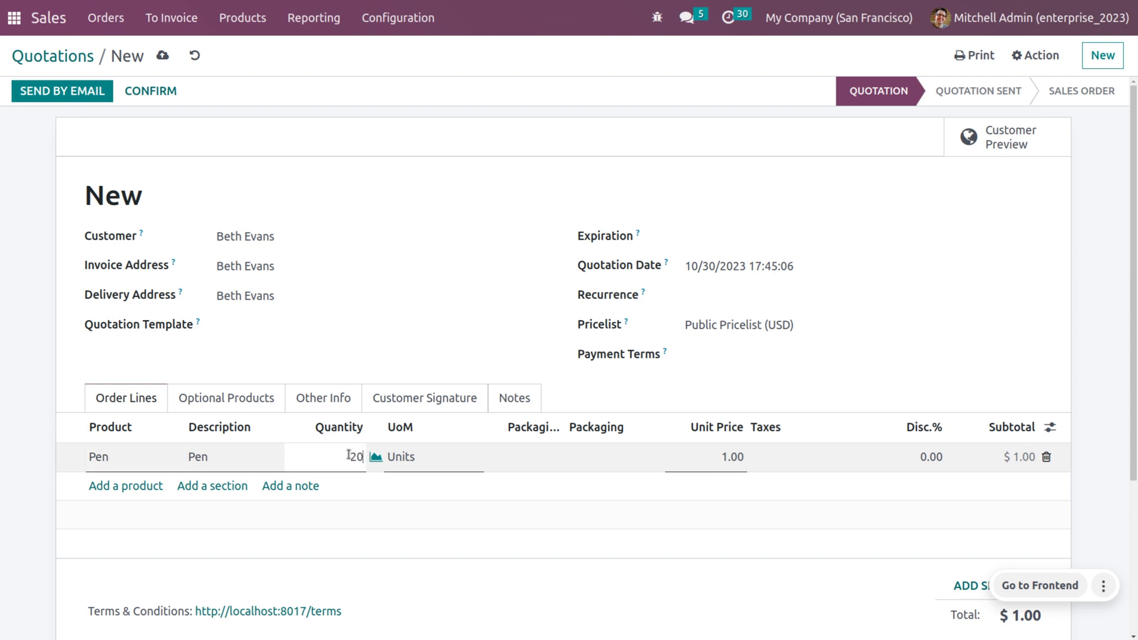
click(453, 198)
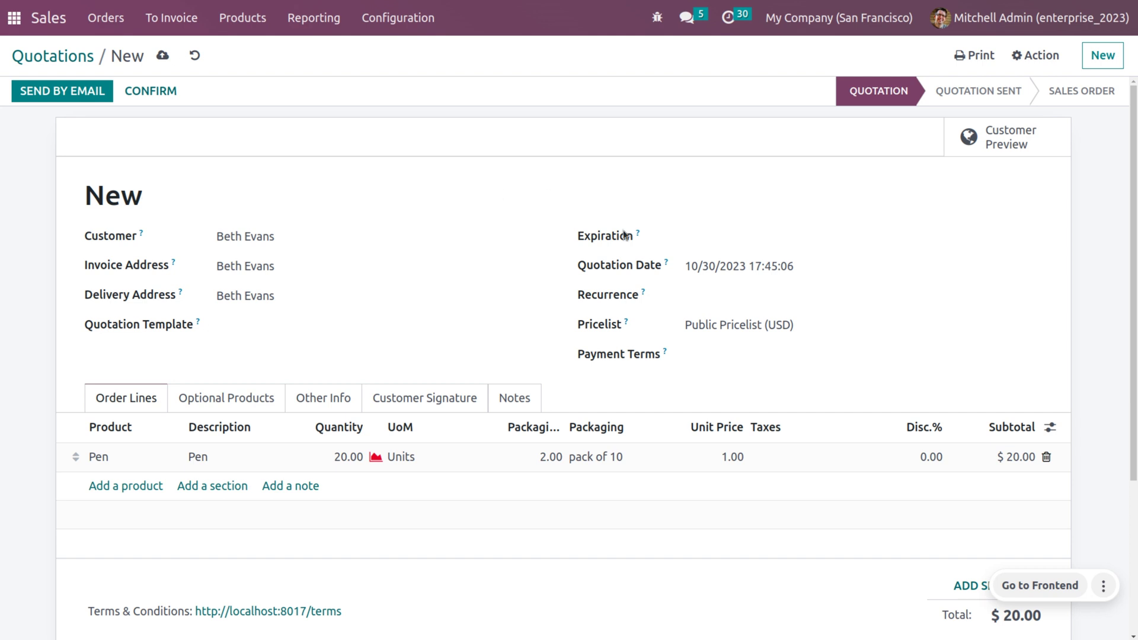
mouse_move(595, 424)
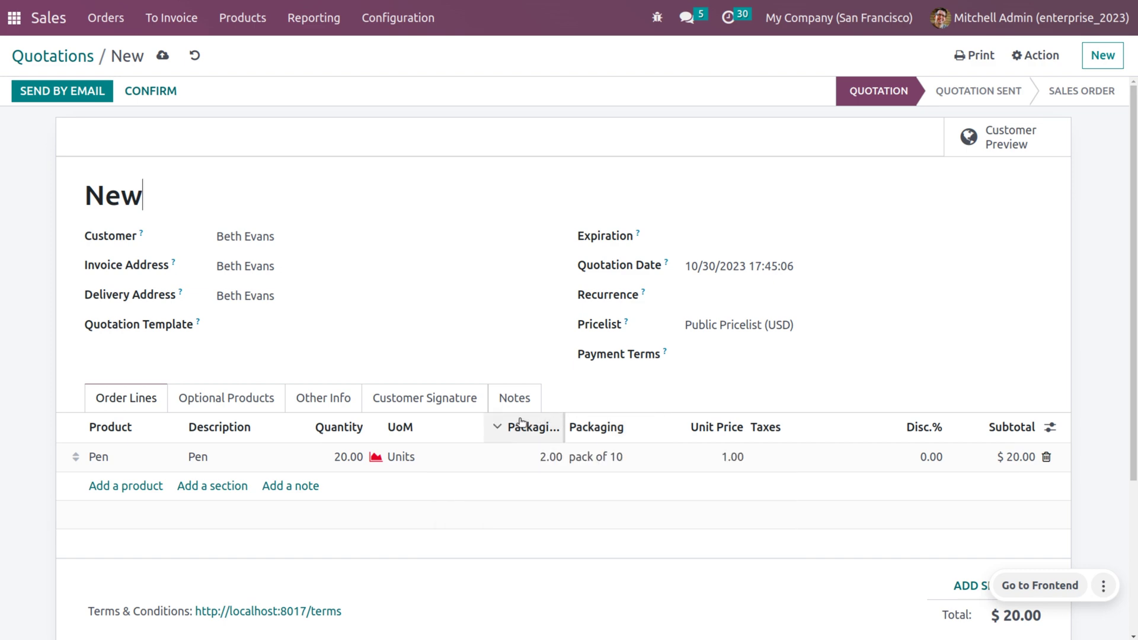
mouse_move(524, 422)
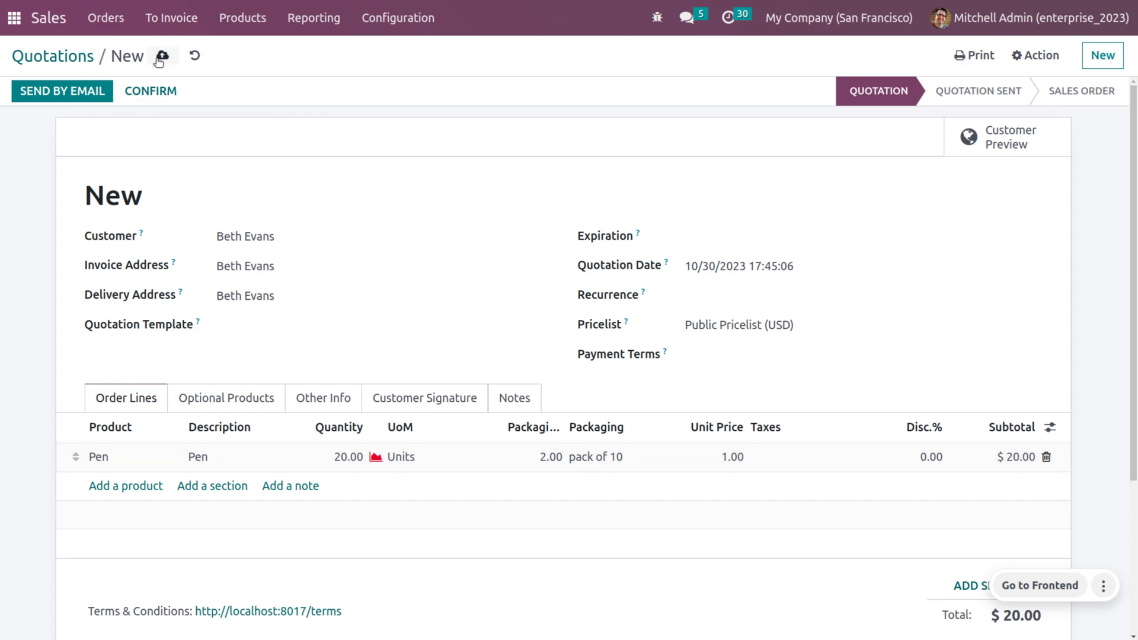
Step: Save and confirm S00066, then open its delivery WH/OUT/00030 with 10 Pens reserved
click(152, 92)
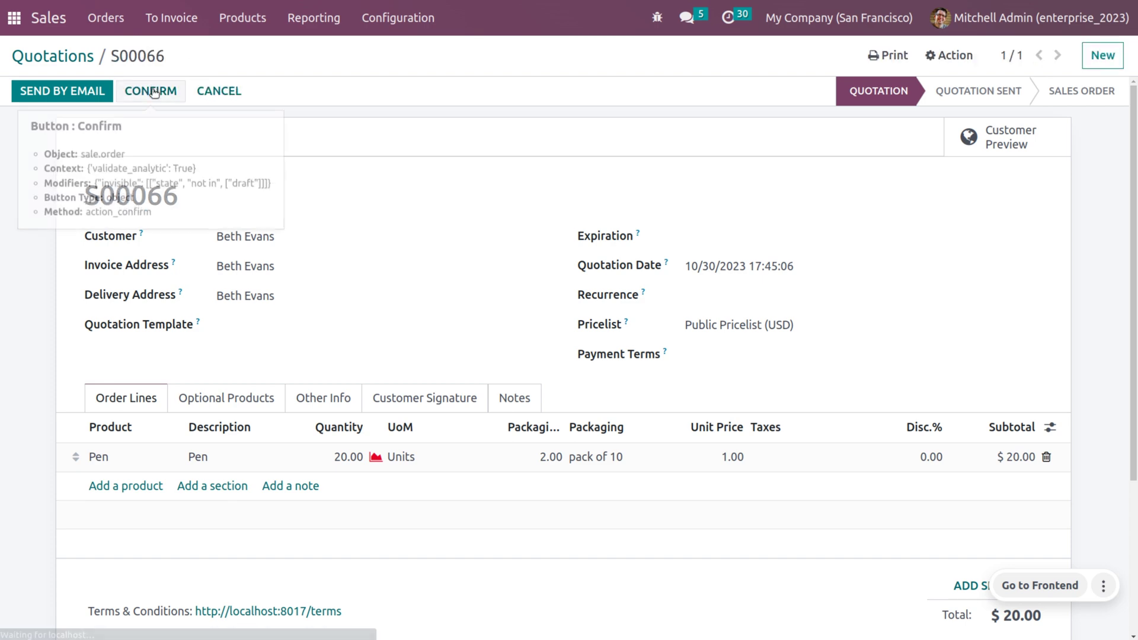
click(152, 91)
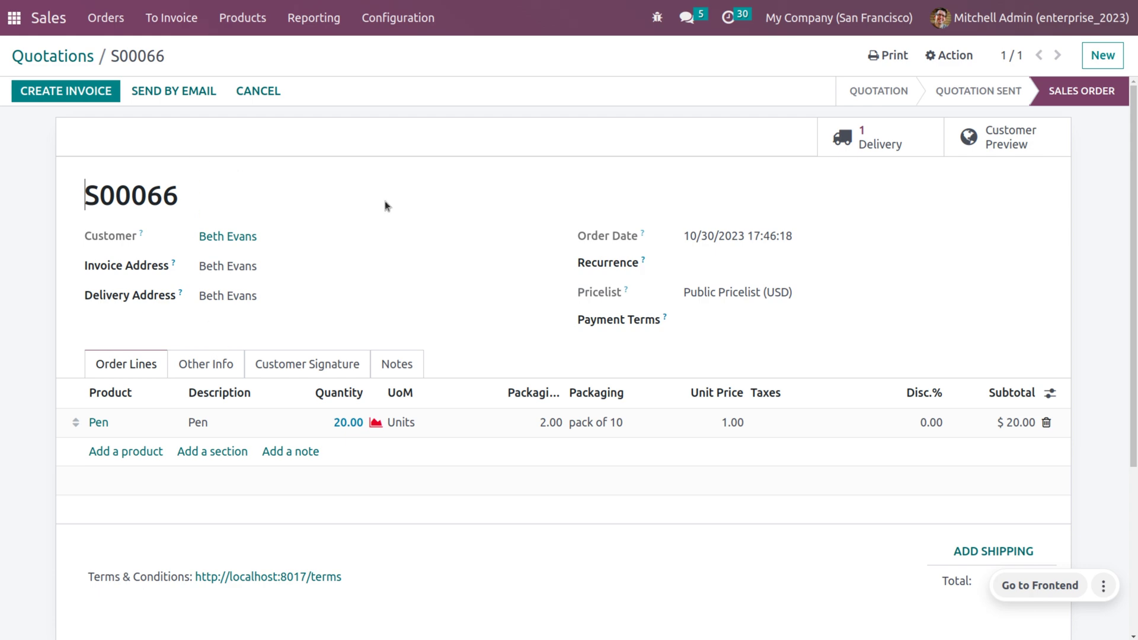
click(854, 153)
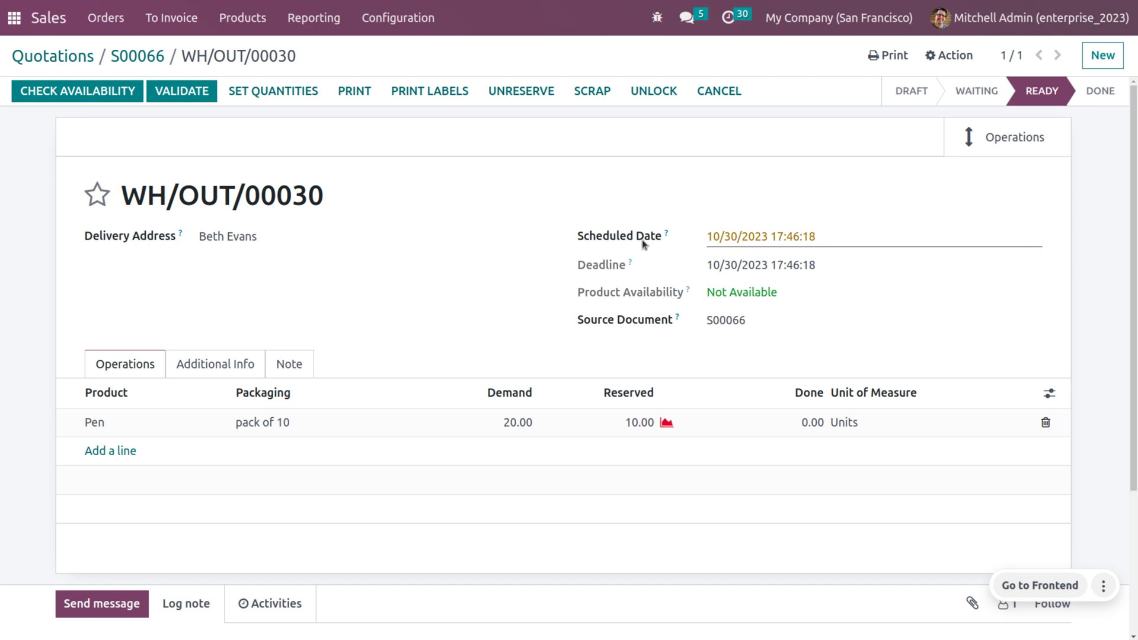
Step: Search products for 'pencil', star the pencil with no stock, and open it
click(247, 20)
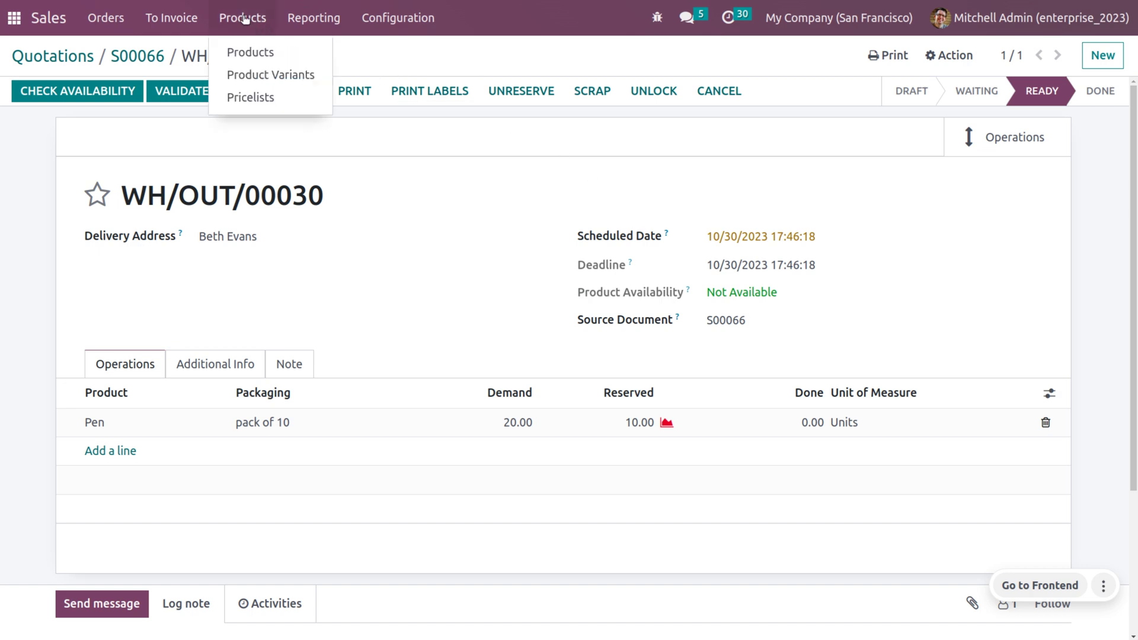
click(262, 53)
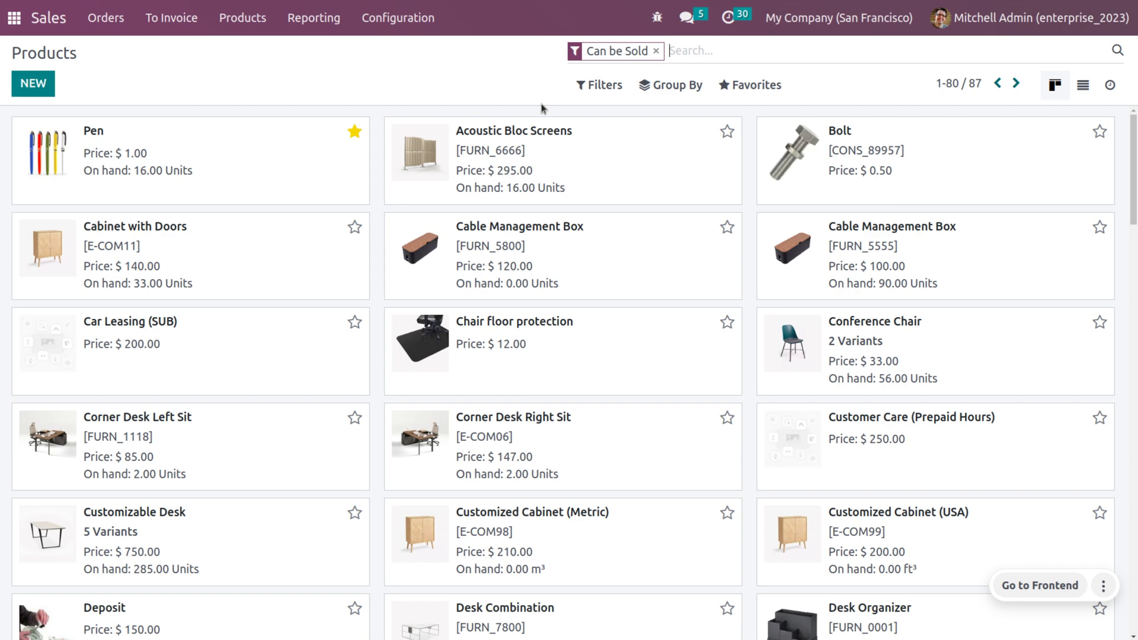
click(657, 51)
text(p)
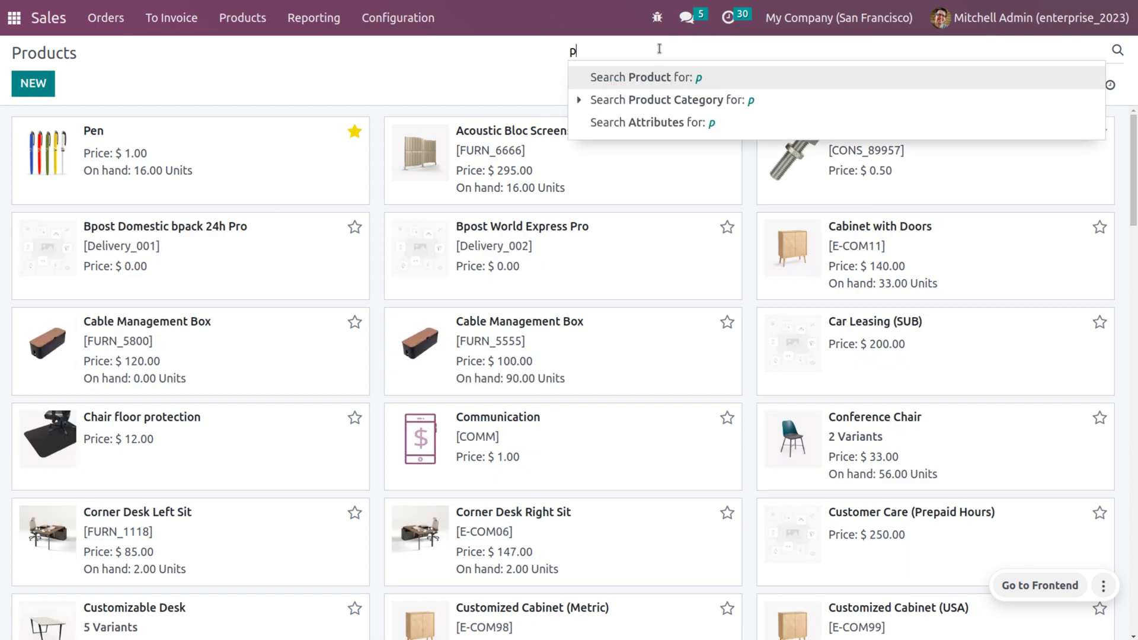
text(encil)
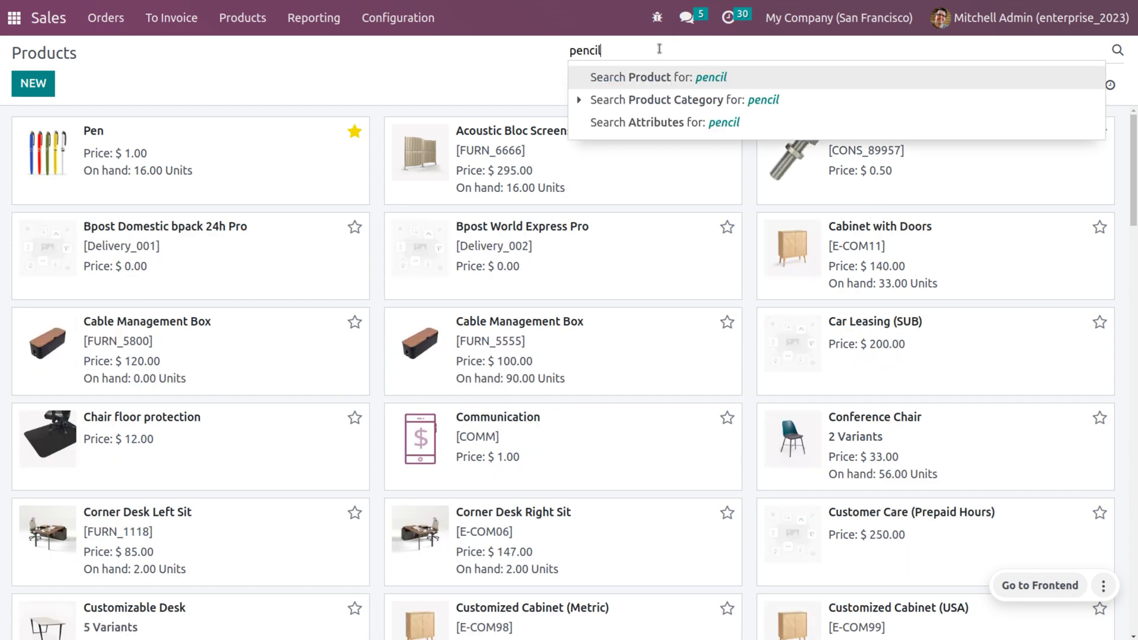
key(Return)
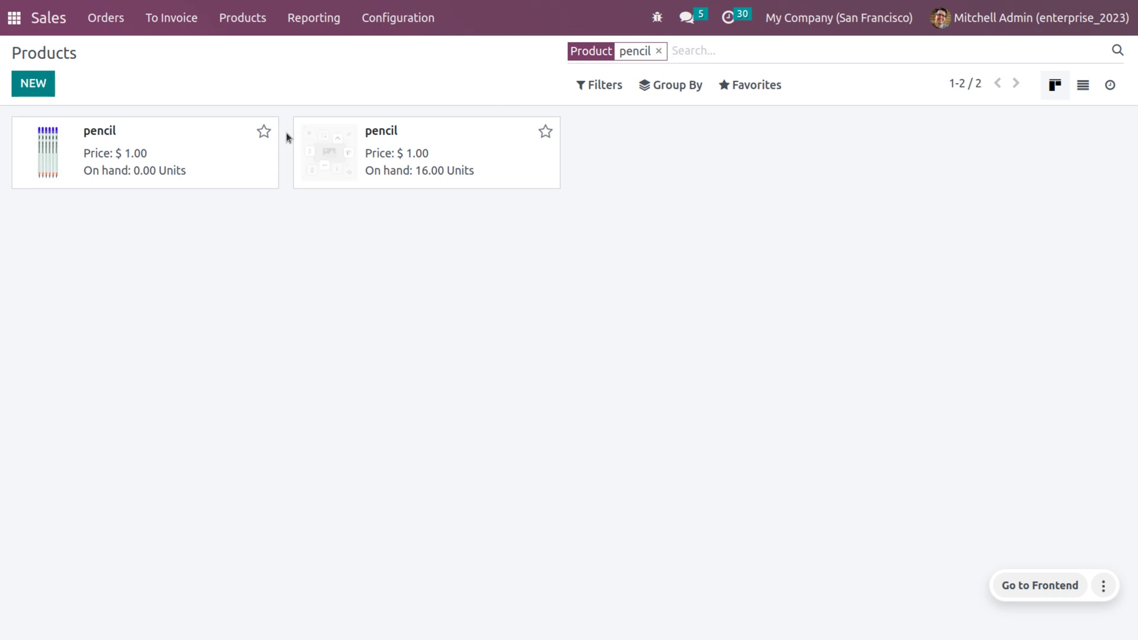
click(264, 133)
click(158, 150)
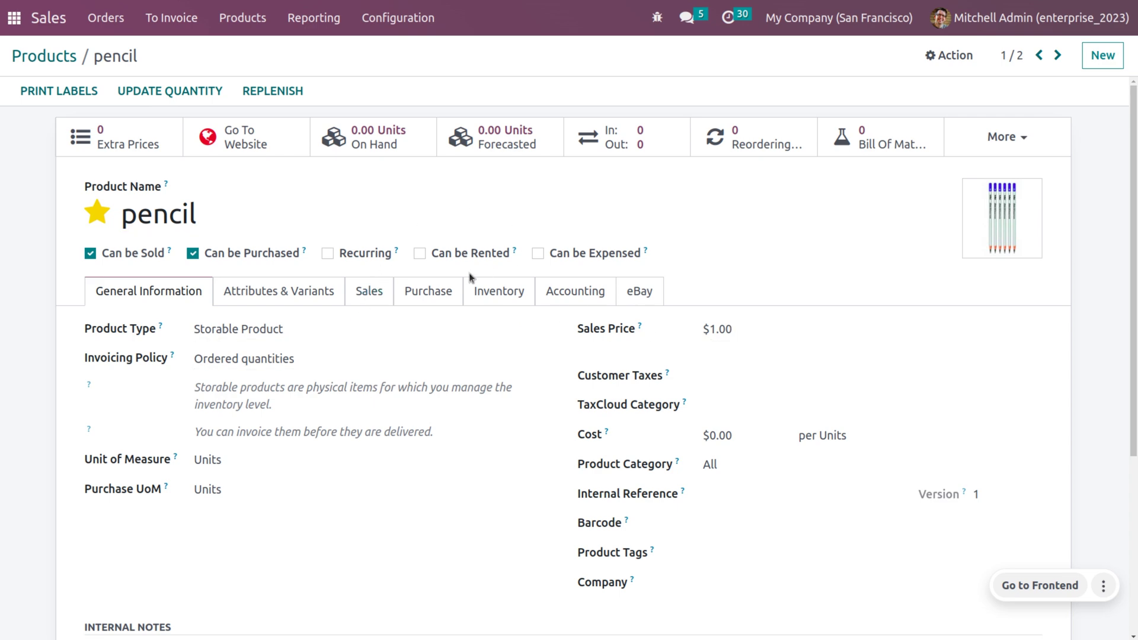
Step: Add a 10-unit packaging typed 'padk of 10' to the pencil and save it
click(500, 291)
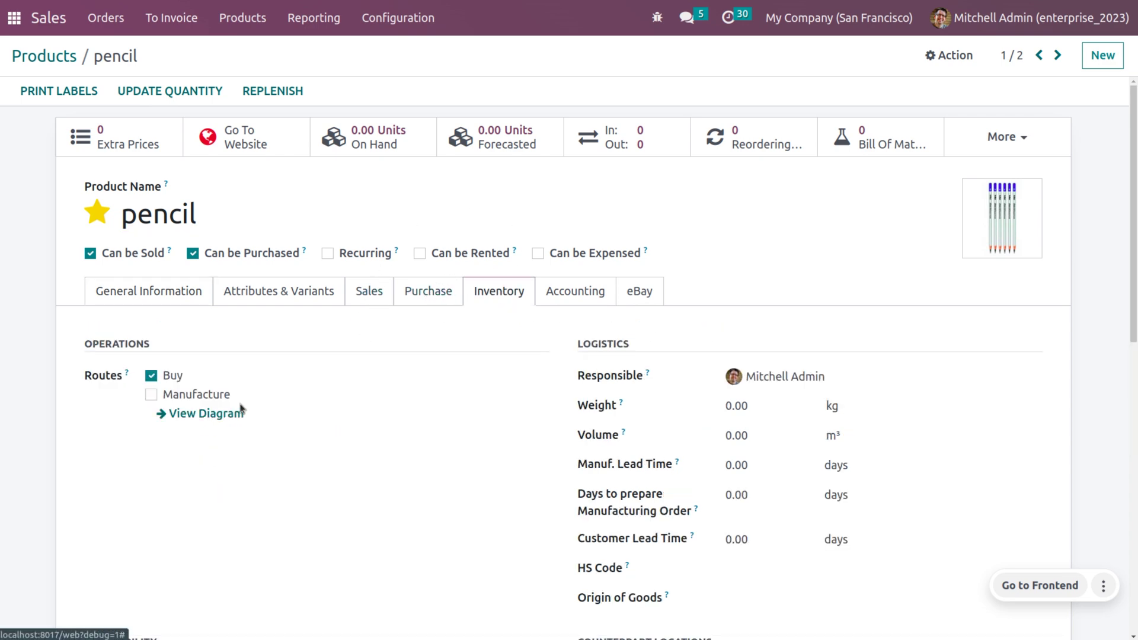
scroll(242, 409, down, 2)
scroll(241, 409, down, 4)
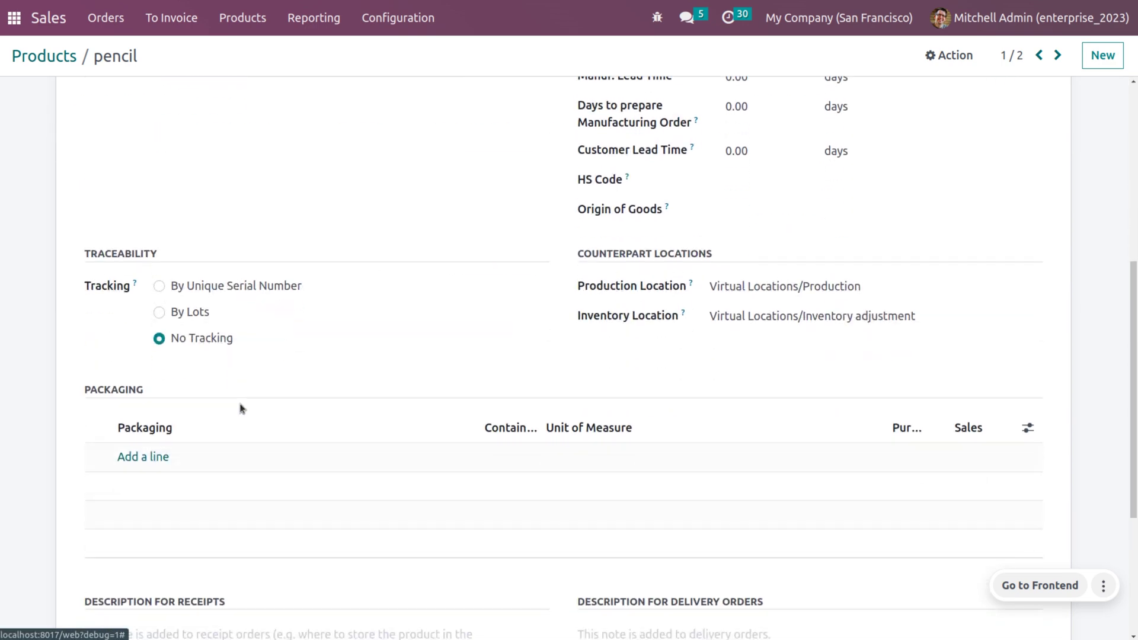
click(143, 457)
text(pad)
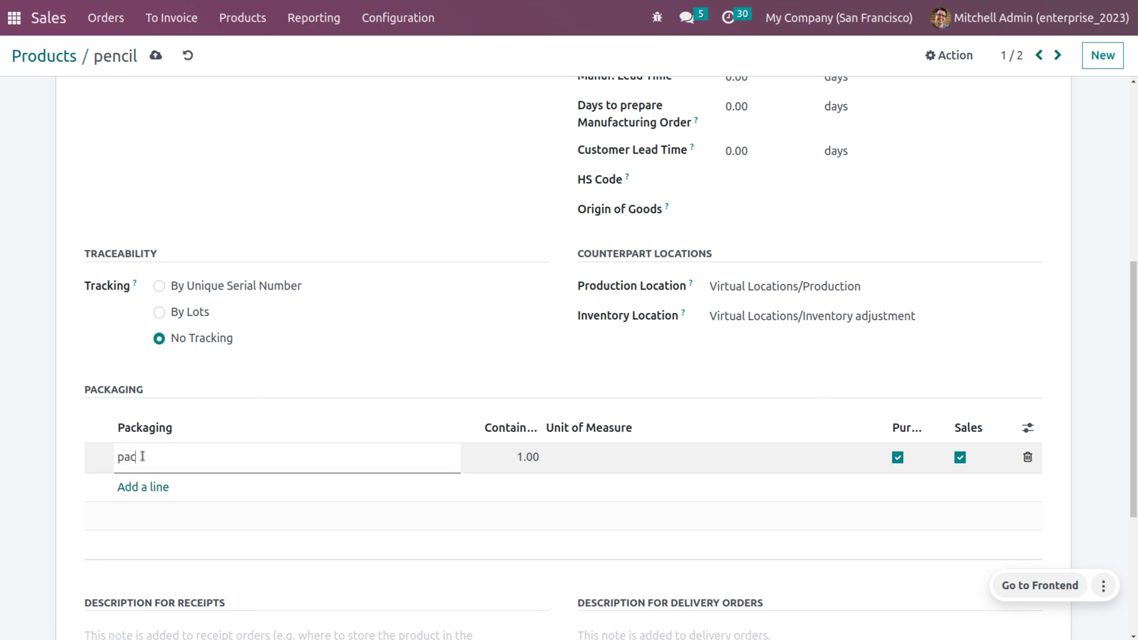
text(k of 10)
click(530, 465)
text(10)
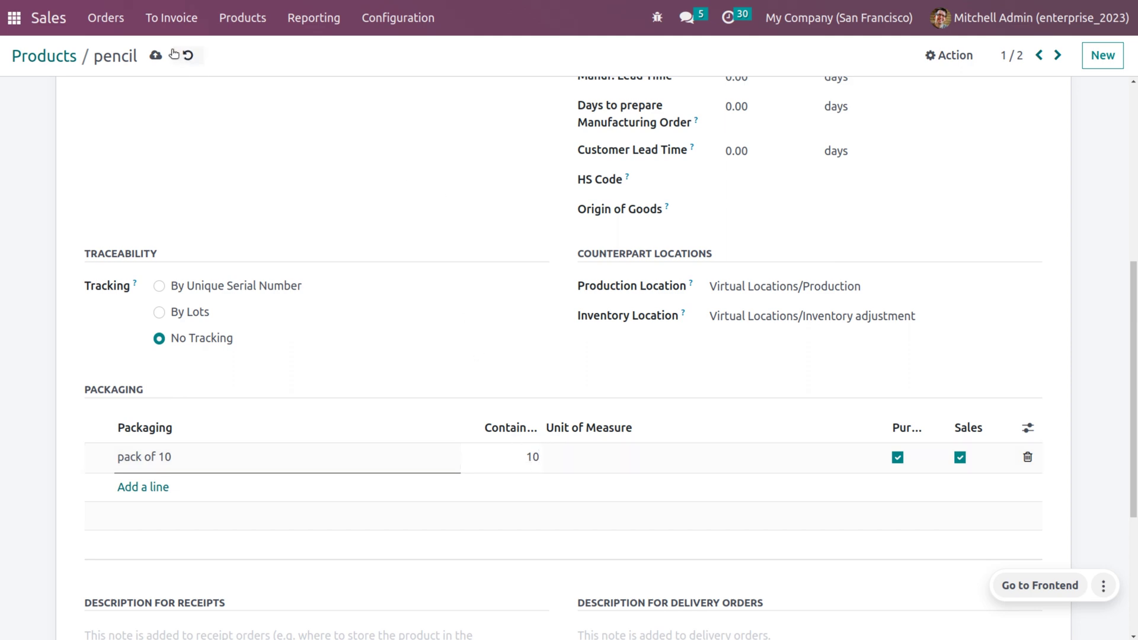
click(156, 55)
scroll(379, 202, up, 5)
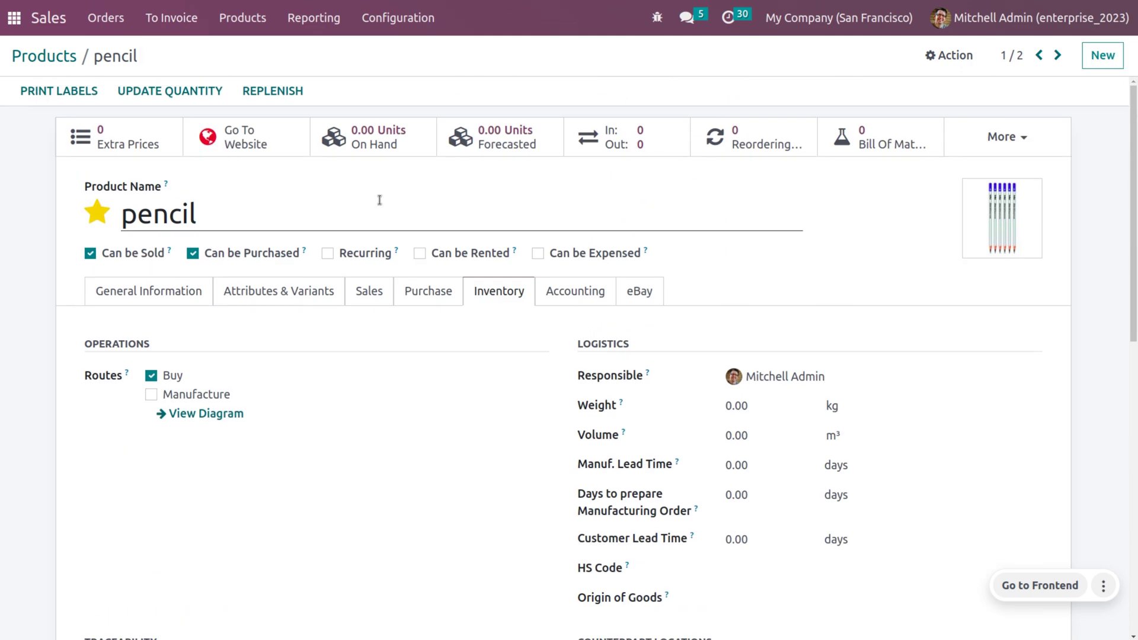
Step: Change the pencil's cost to 3.00 and sales price to 5.00 in General Information, then save
click(173, 303)
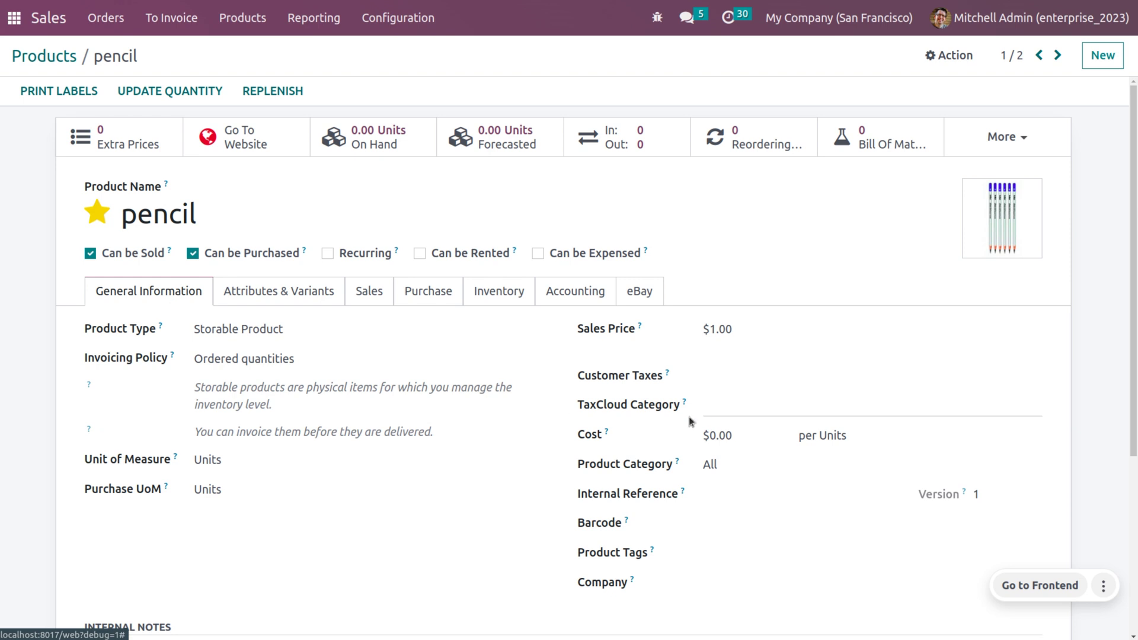
click(740, 442)
key(BackSpace)
key(BackSpace)
key(BackSpace)
key(BackSpace)
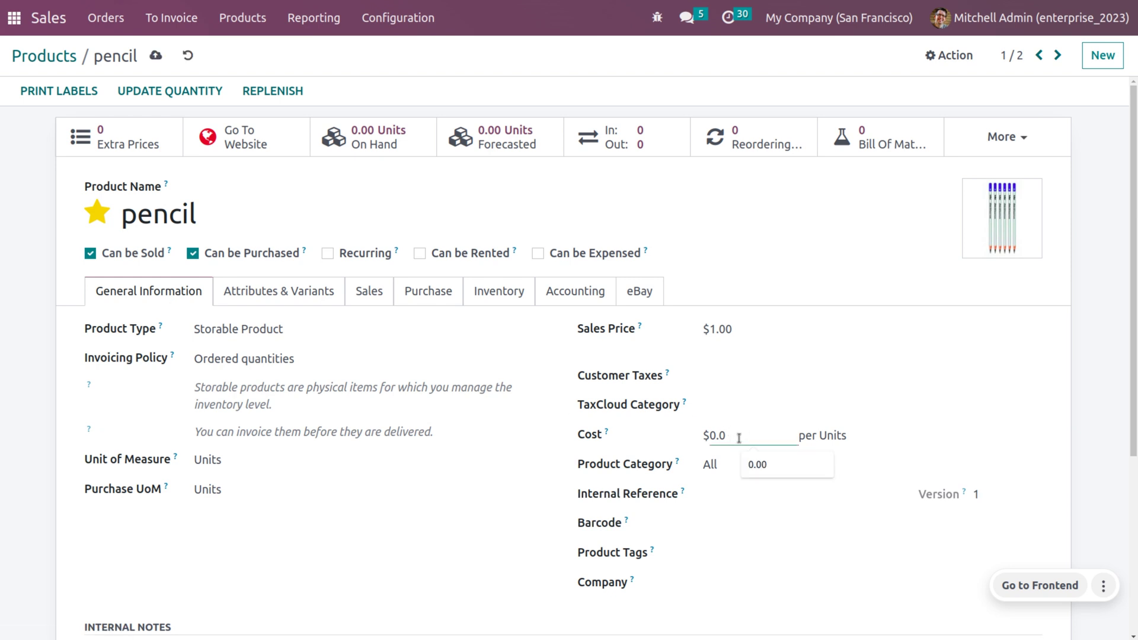
text(3)
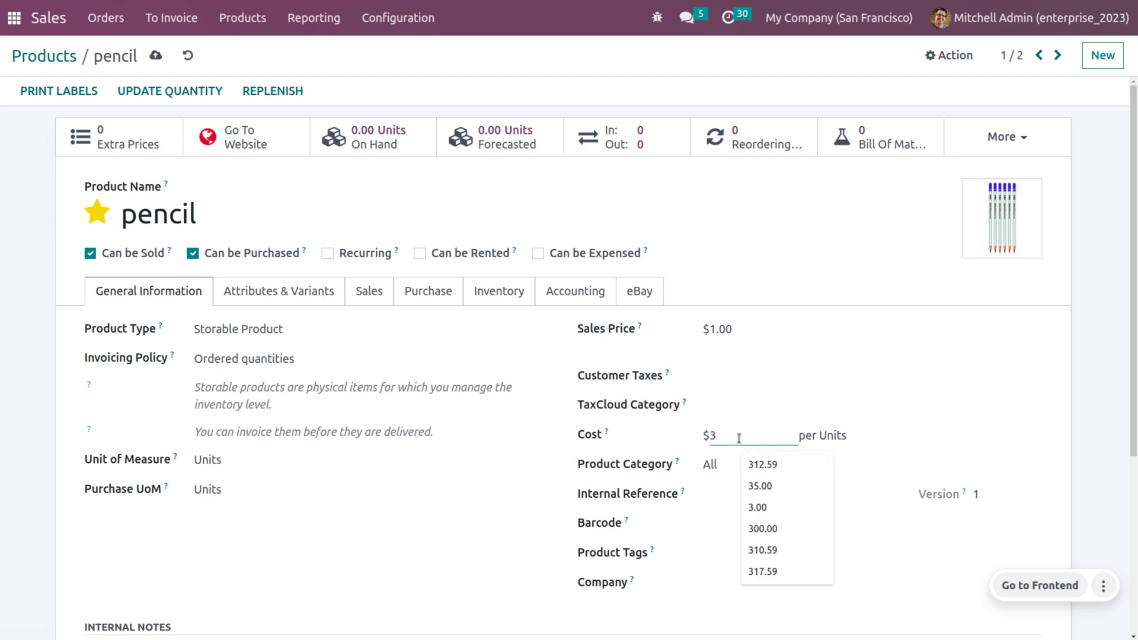
click(742, 328)
key(BackSpace)
key(BackSpace)
key(BackSpace)
key(BackSpace)
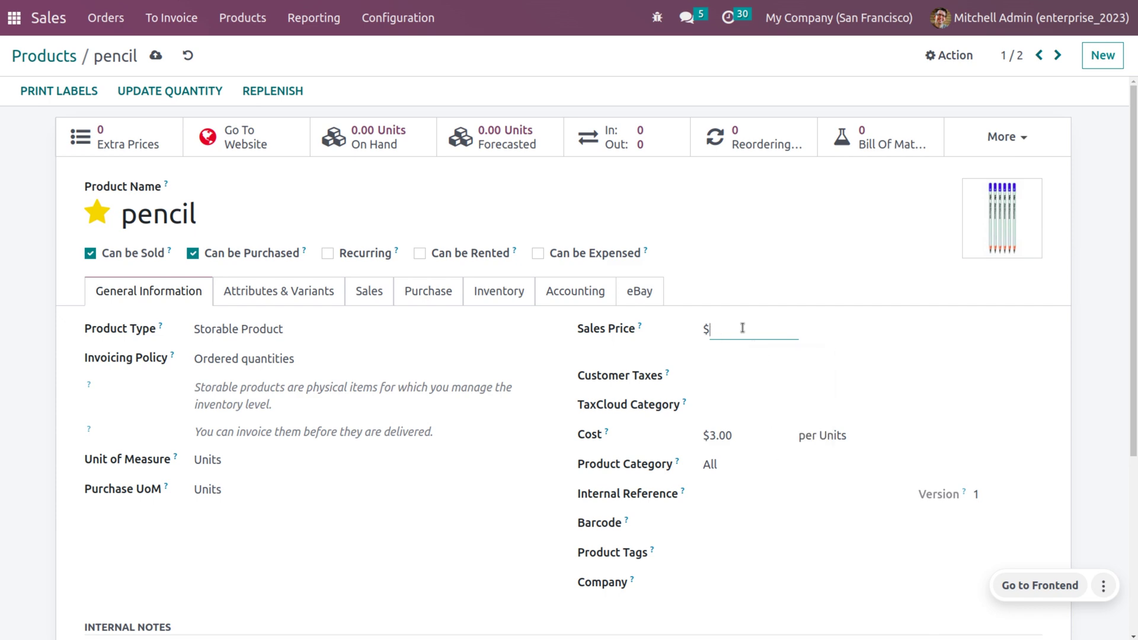
text(5)
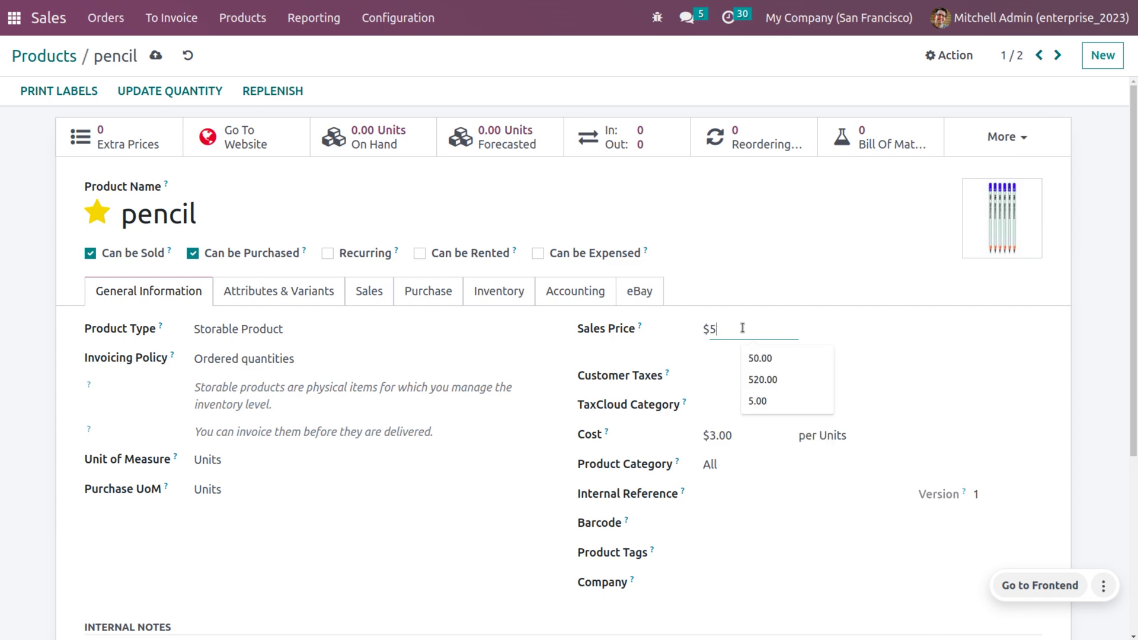
click(155, 55)
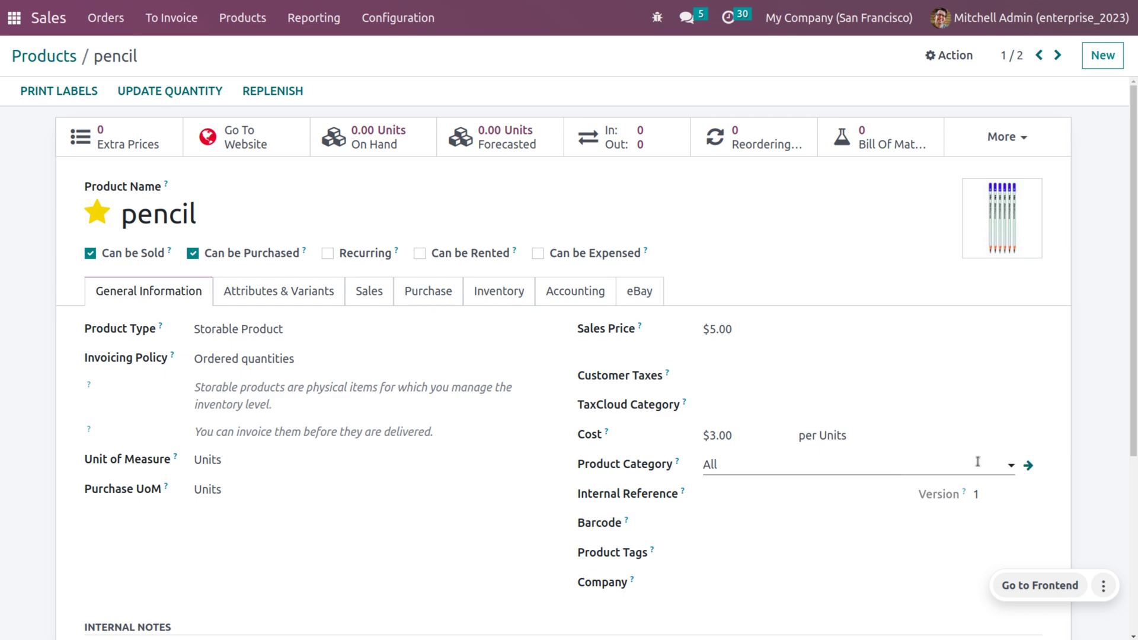
Step: Enable Reserve Partial Packagings on the All product category, save it, and search apps for 'pu'
click(1029, 465)
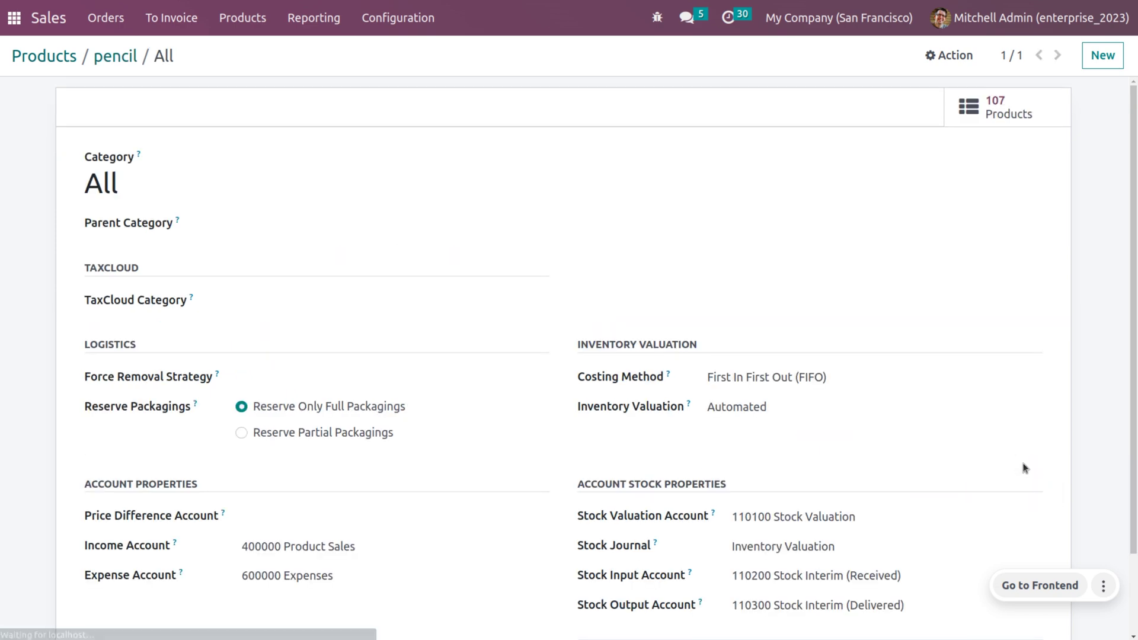
click(320, 432)
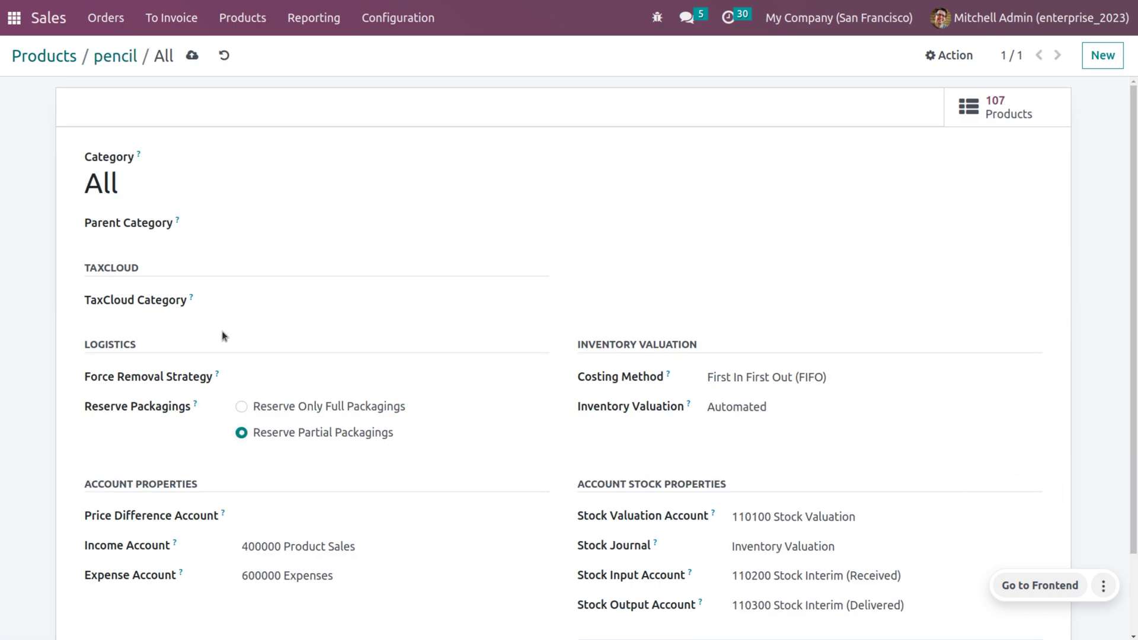
click(192, 56)
click(15, 20)
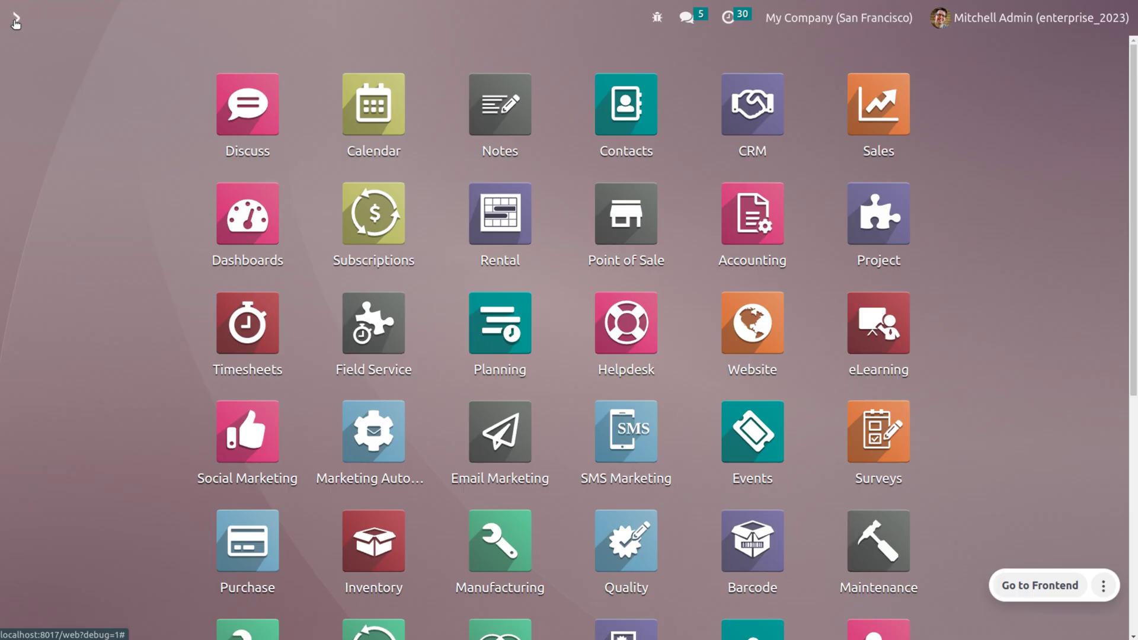
text(p)
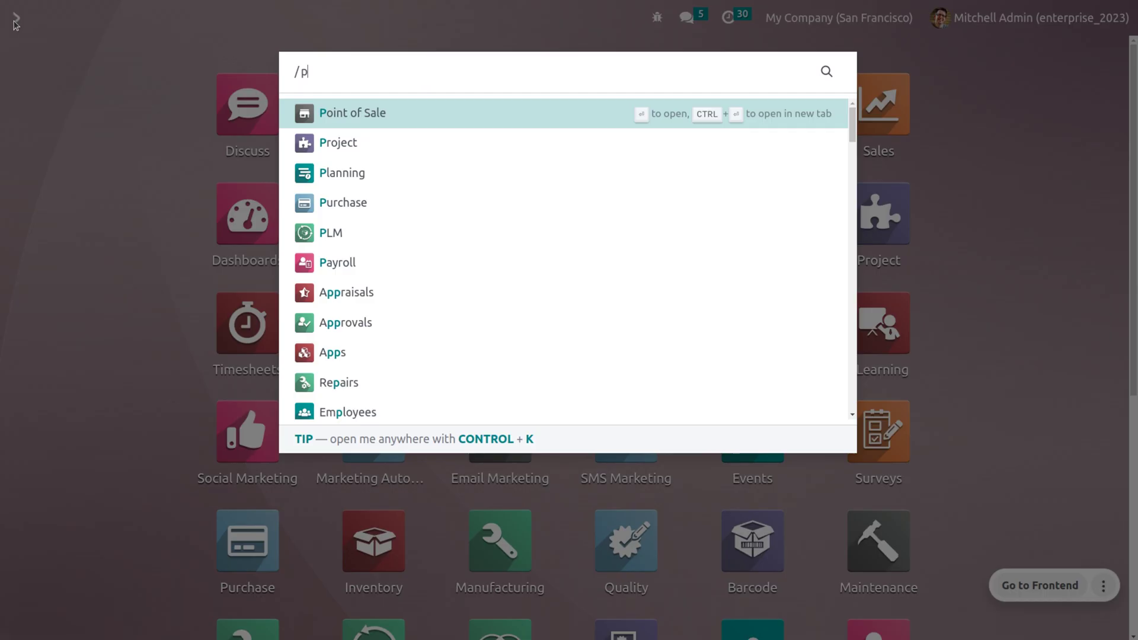
text(u)
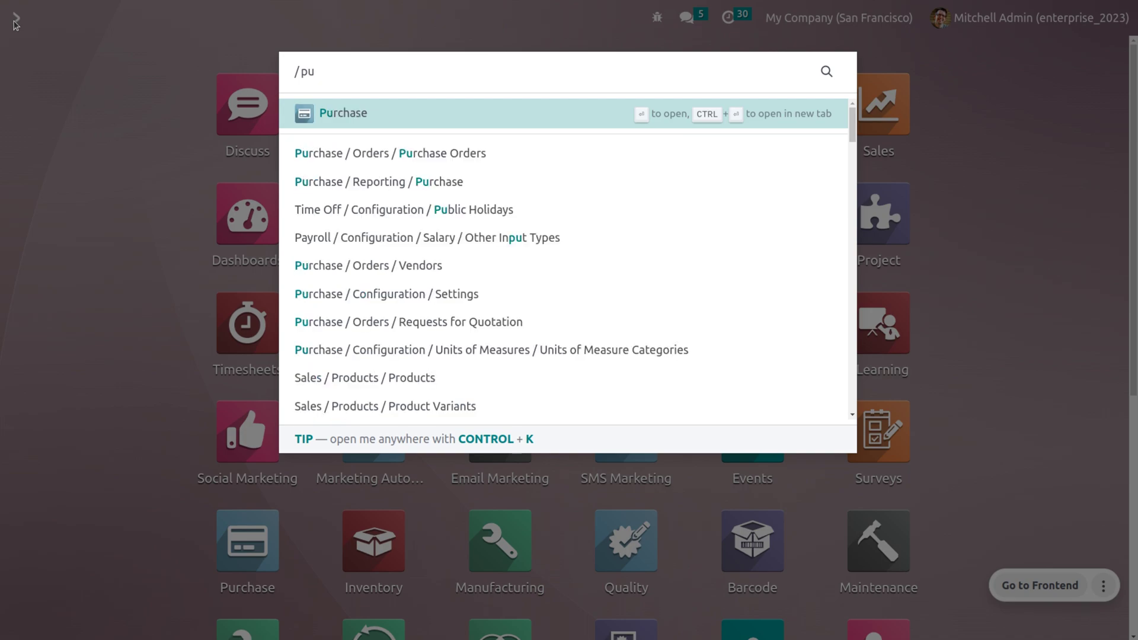
Step: Start a new request for quotation in Purchase with the vendor and a pencil product line
key(Return)
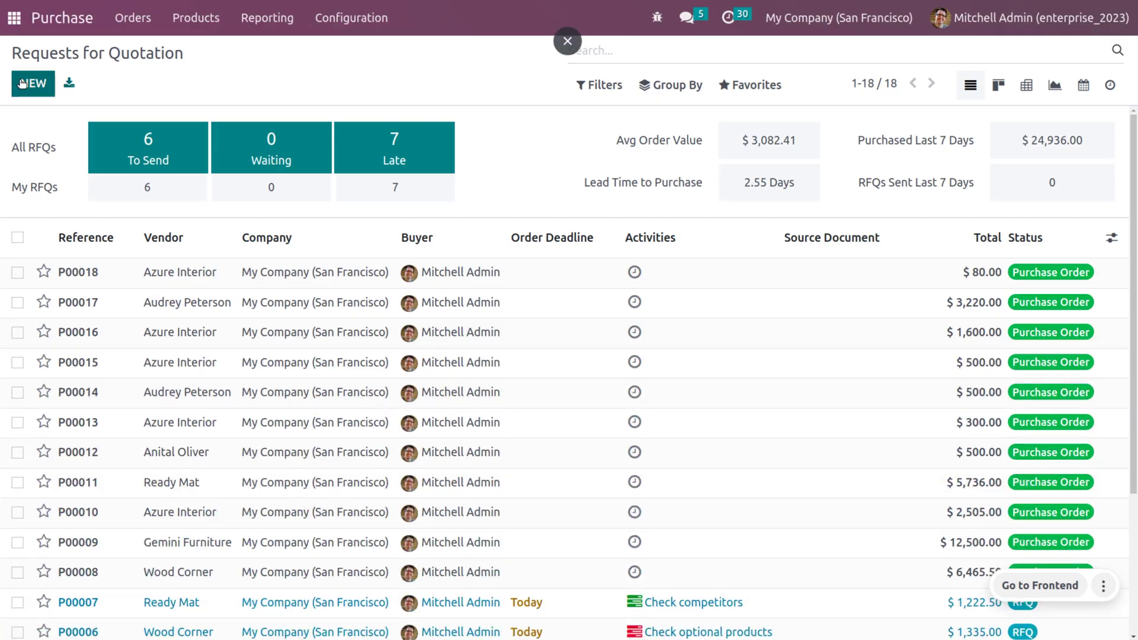
click(22, 83)
click(259, 214)
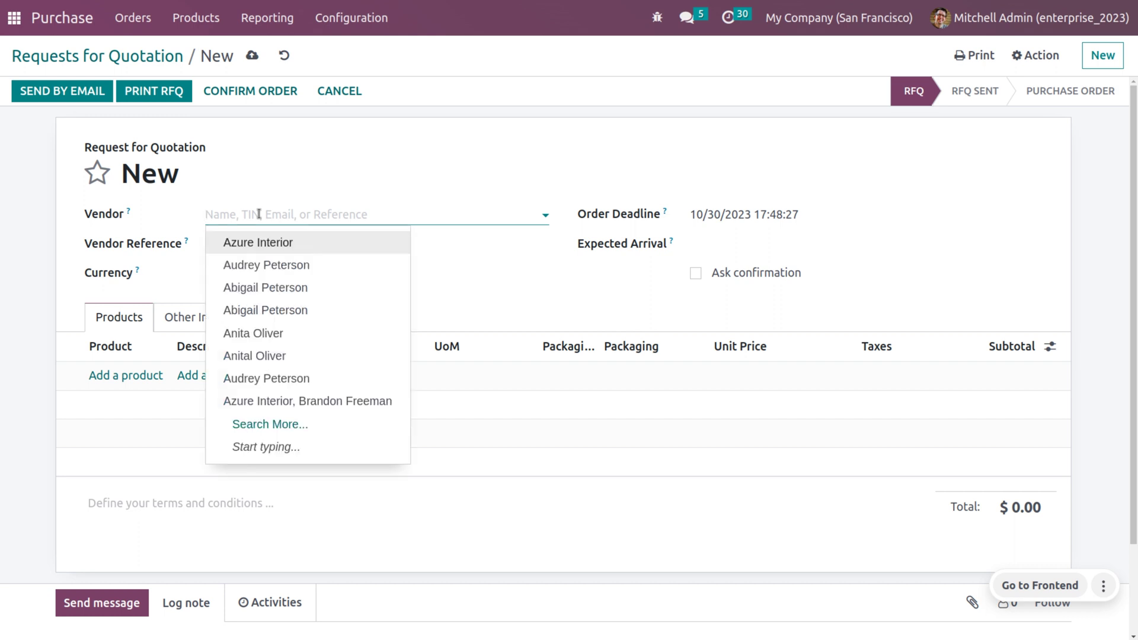
click(343, 381)
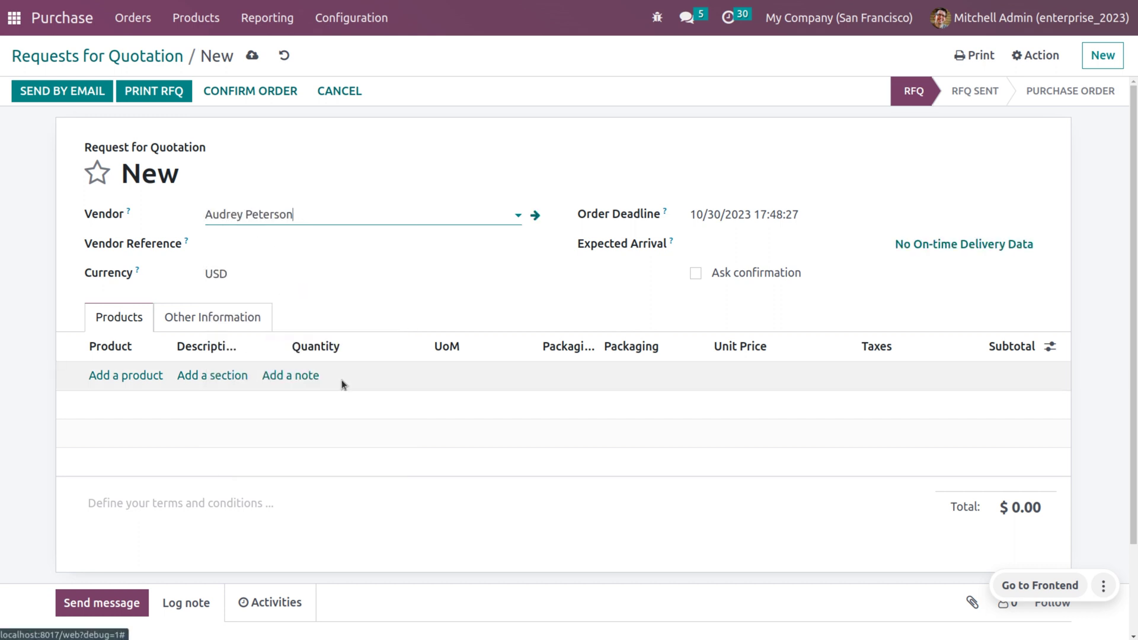
click(127, 375)
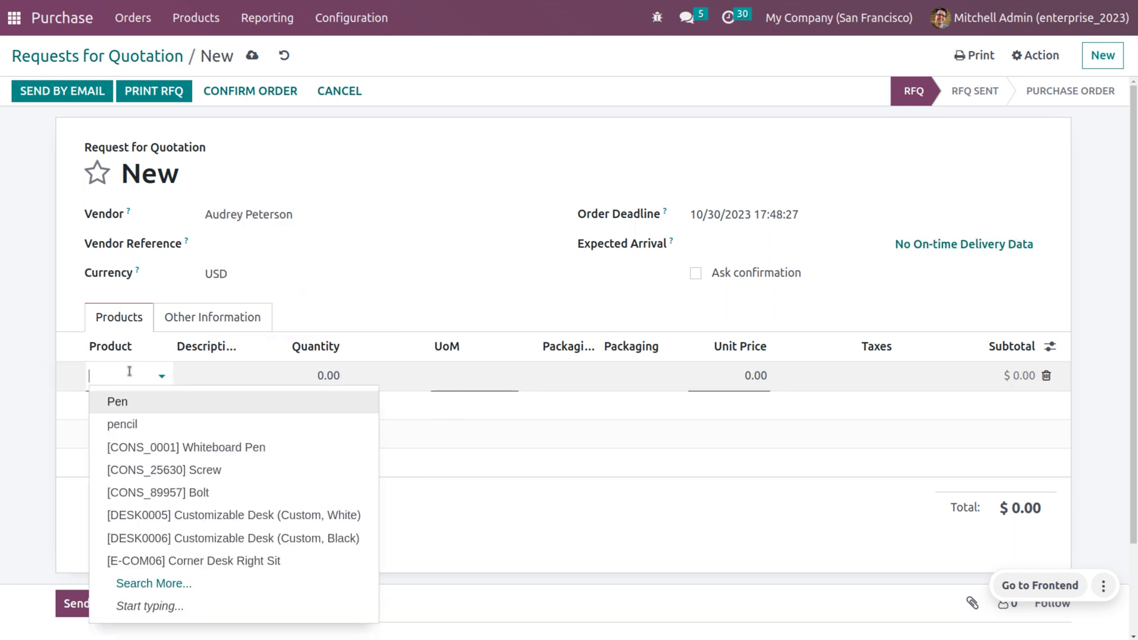
text(penci)
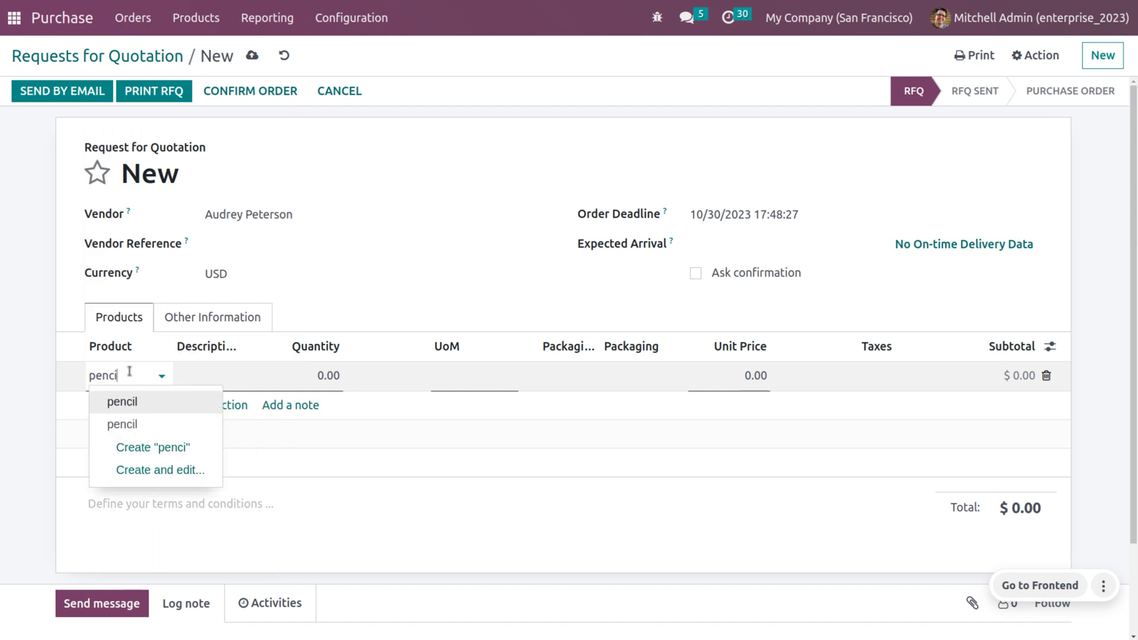
key(Return)
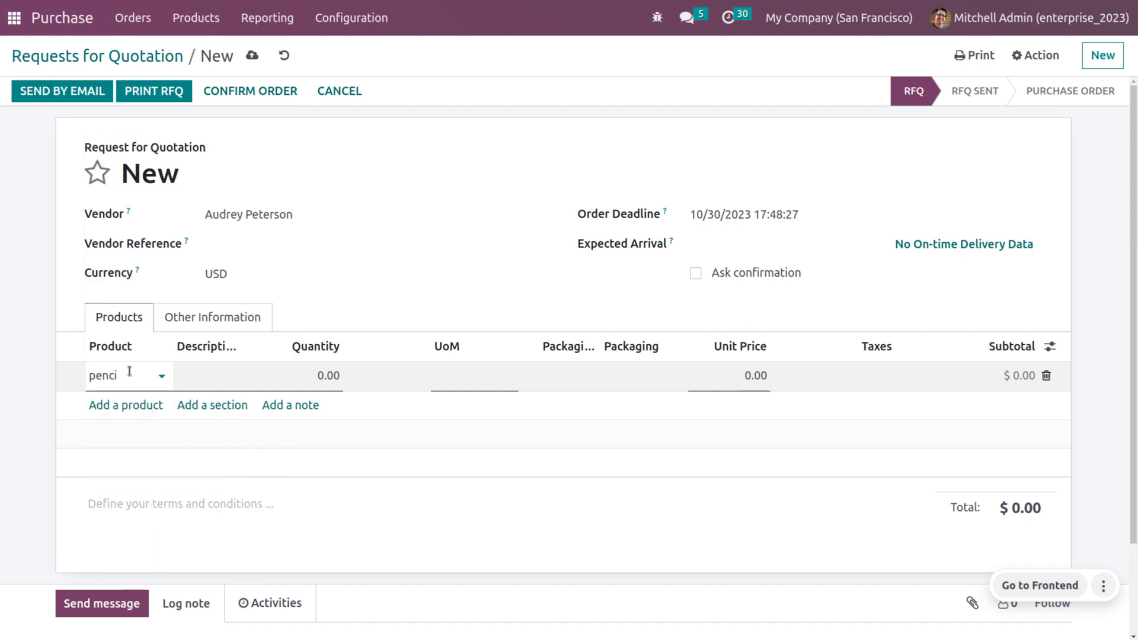
Step: Check the pencil product, then set the quotation line quantity to 16
click(164, 377)
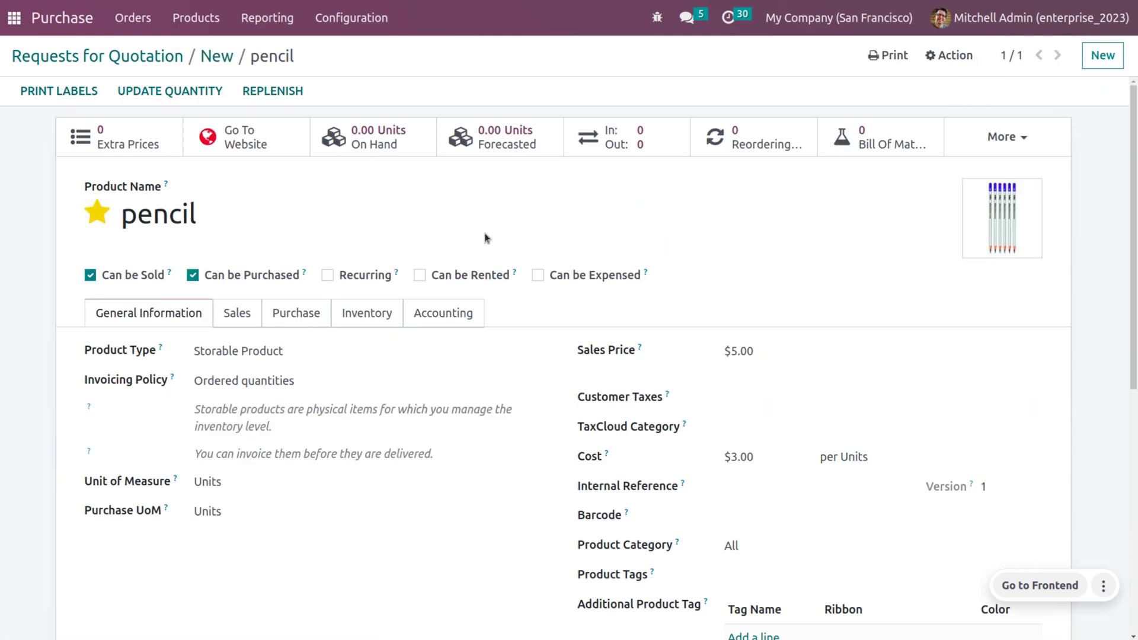
click(218, 56)
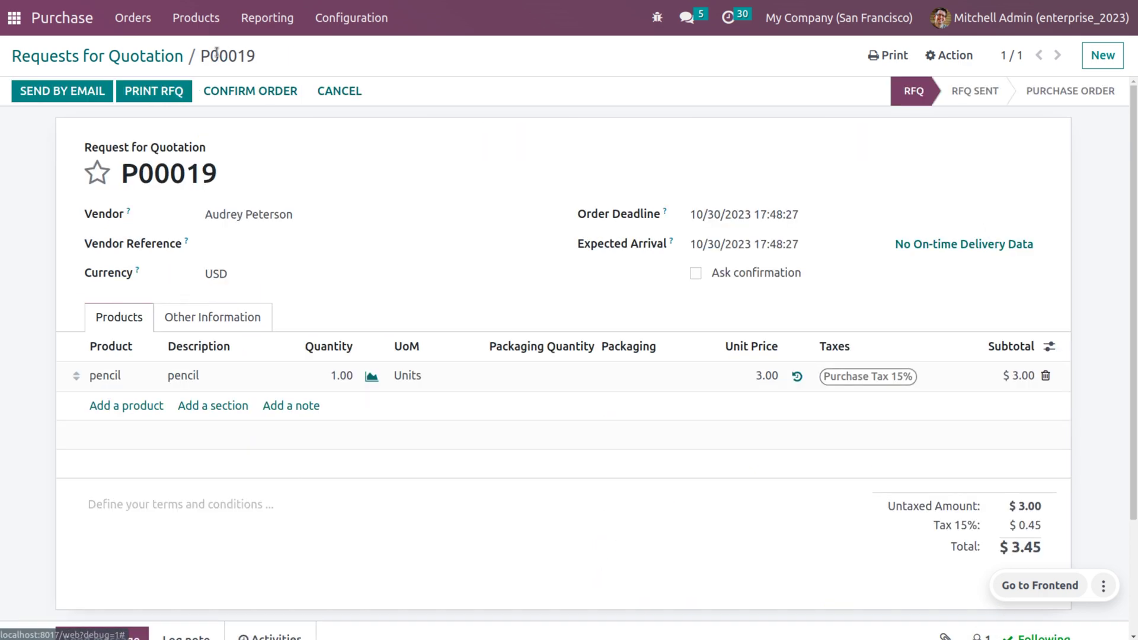
click(345, 383)
text(16)
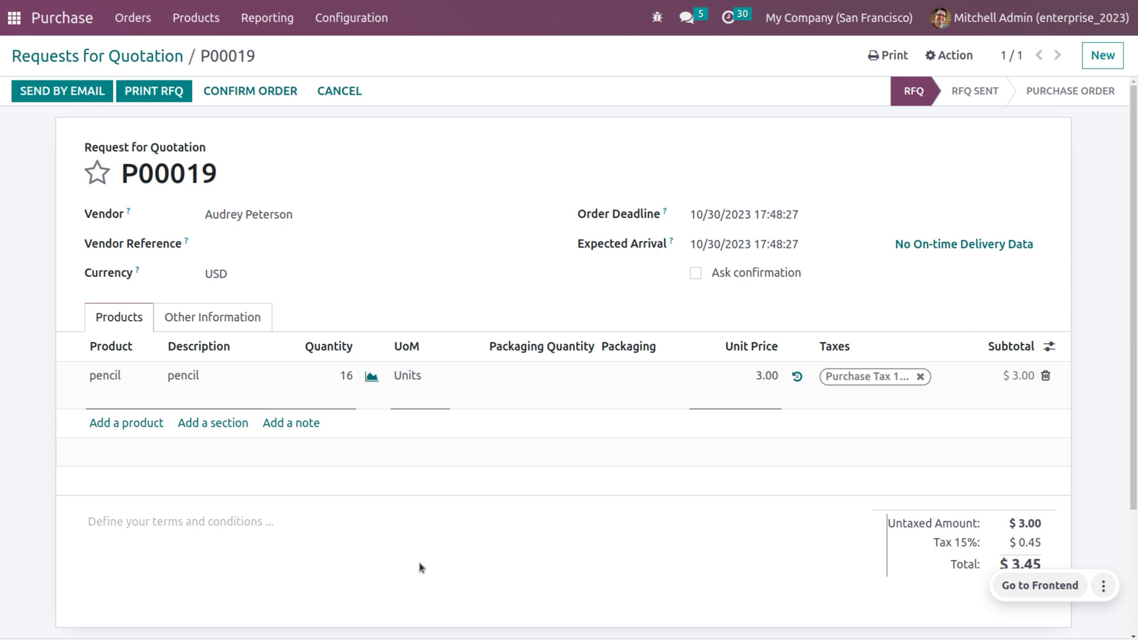
click(419, 563)
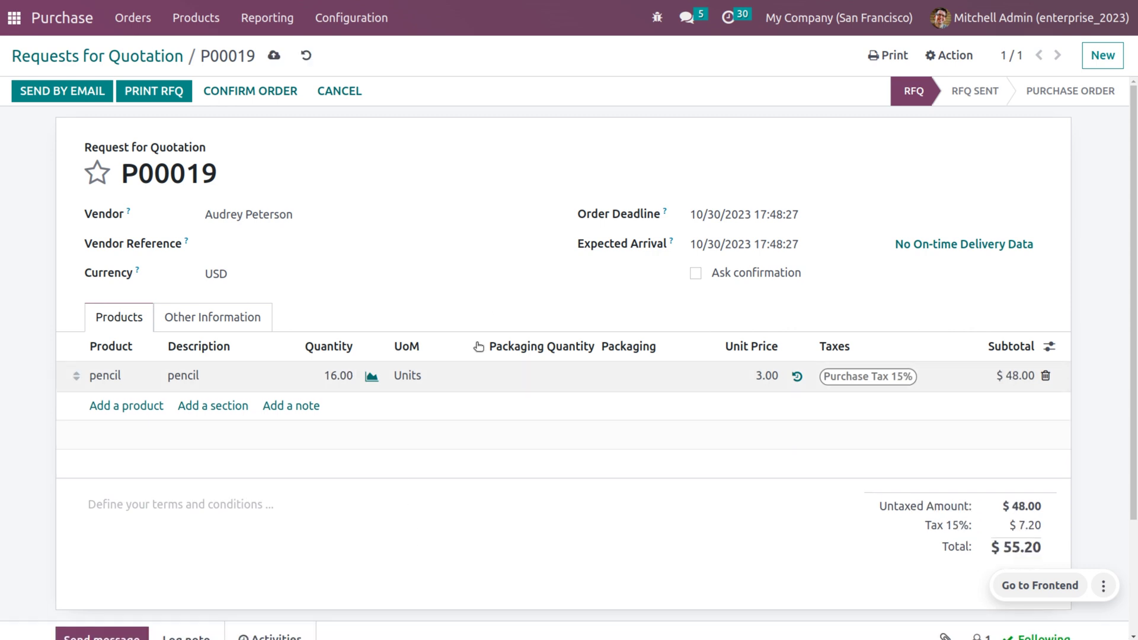
Step: Remove the Purchase Tax 15% from the pencil line and save P00019 at $48.00
click(896, 377)
click(921, 377)
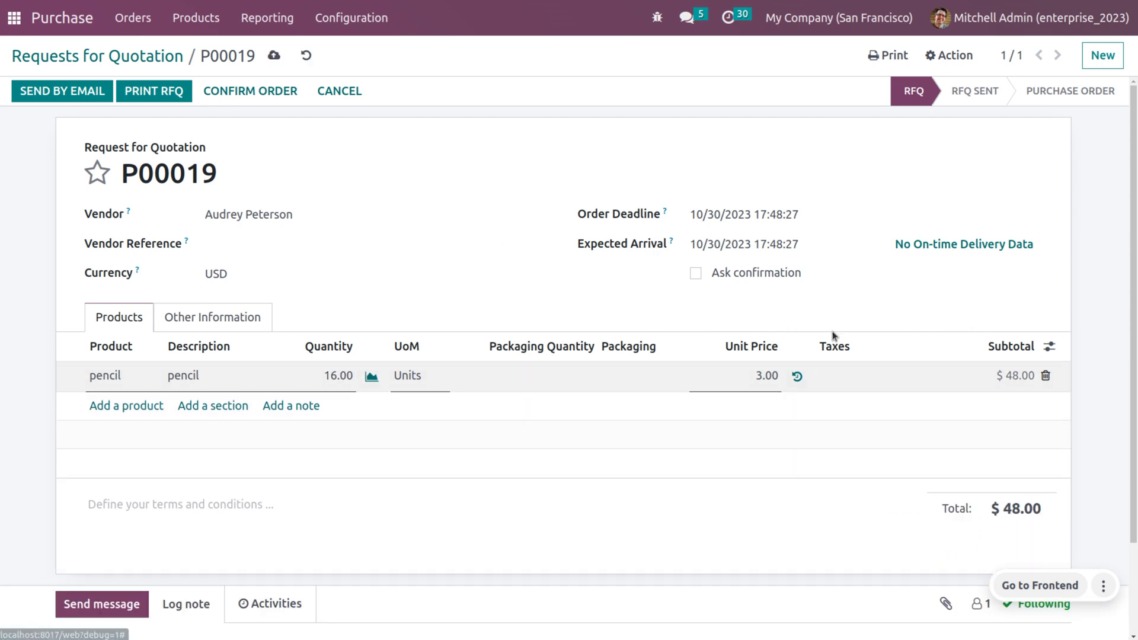
click(273, 56)
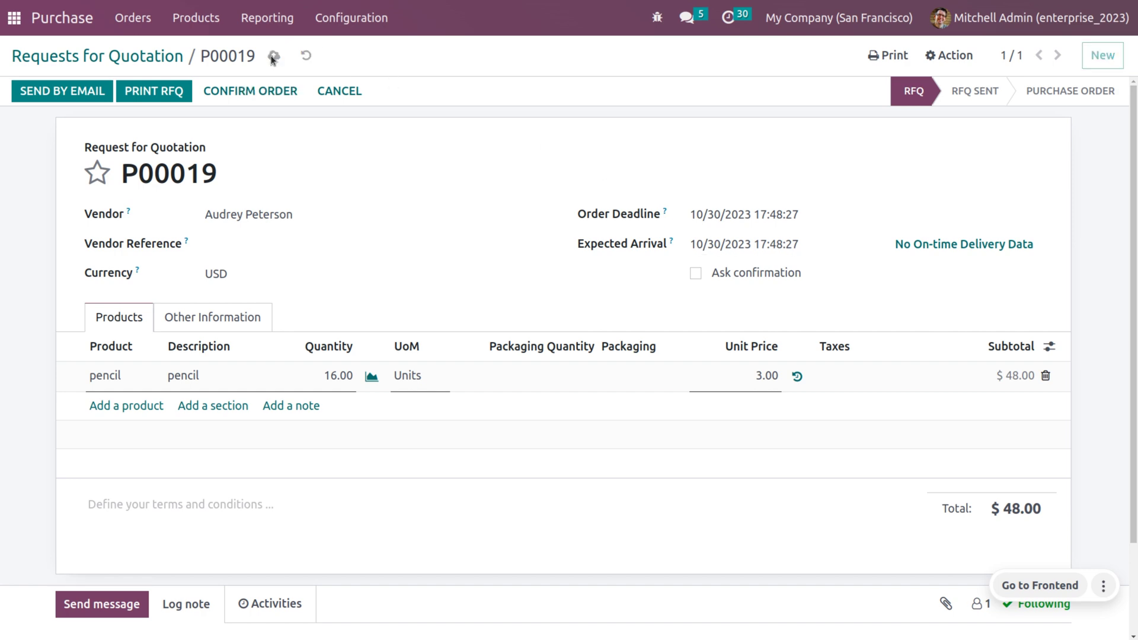
Step: Confirm P00019 as a purchase order and validate receipt WH/IN/00014 for all 16 pencils
click(245, 92)
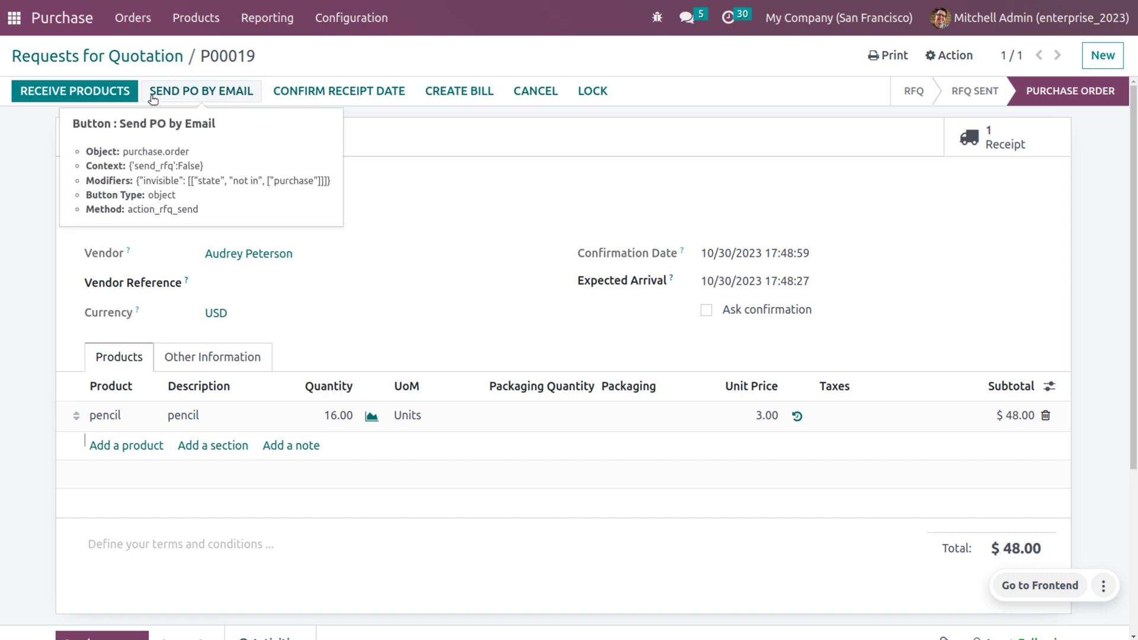
click(104, 92)
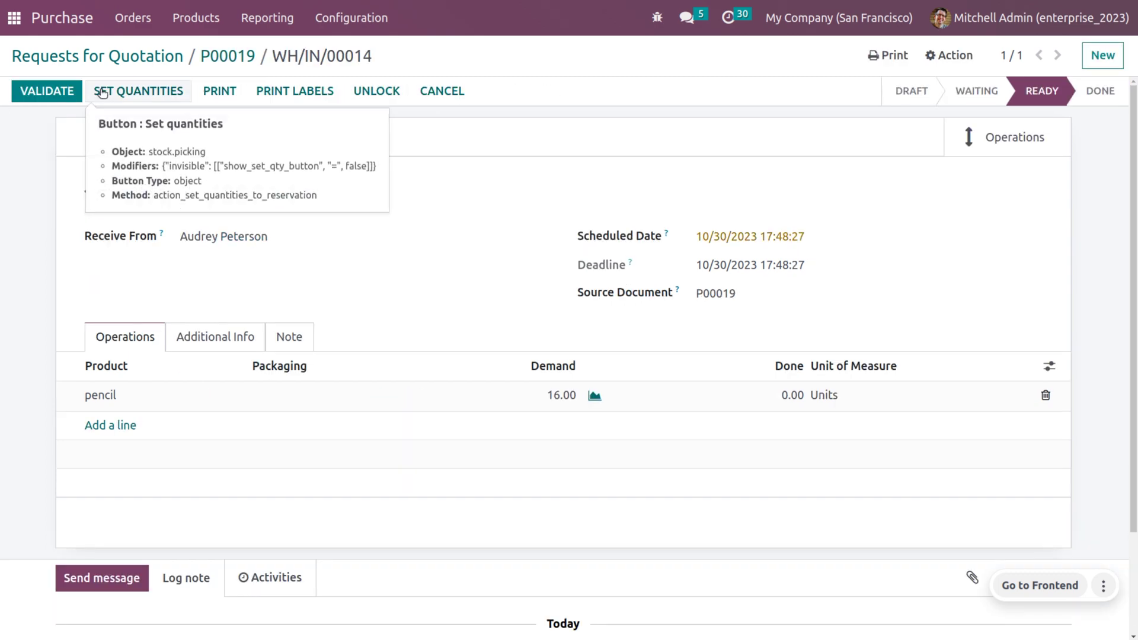
click(101, 94)
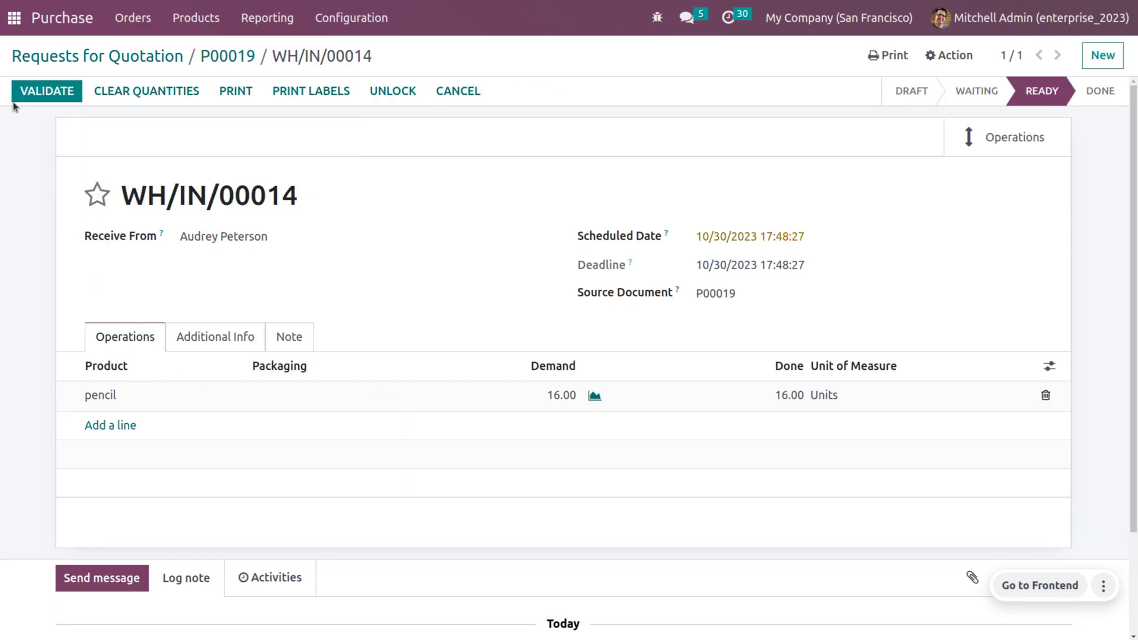
click(50, 91)
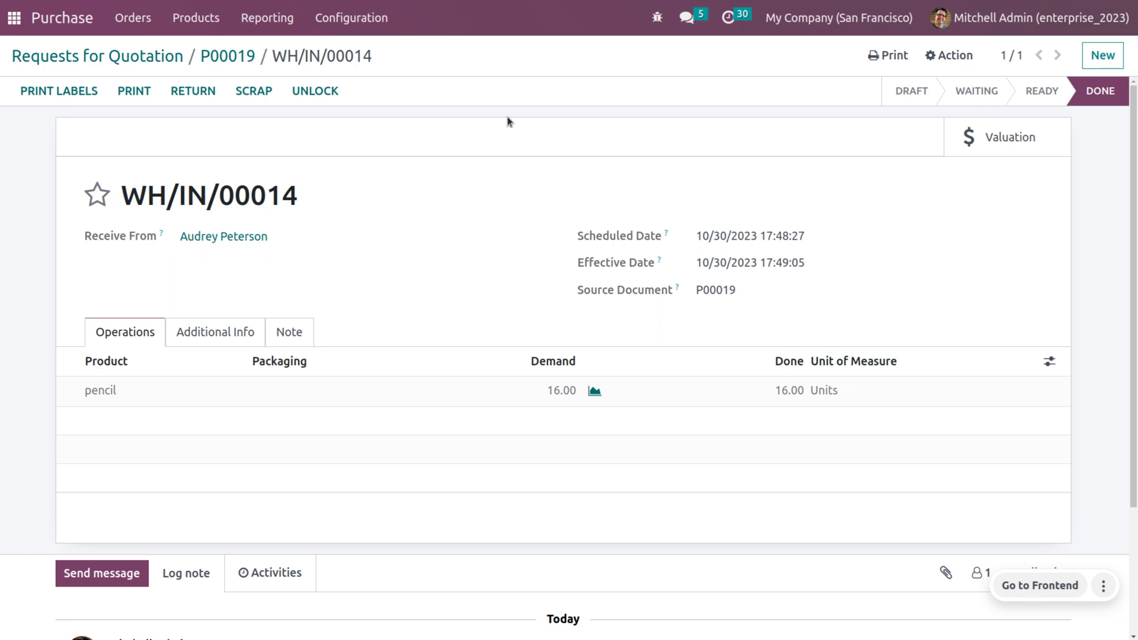
Step: Open Sales and start a new quotation for the YourCompany contact
click(19, 23)
text(sa)
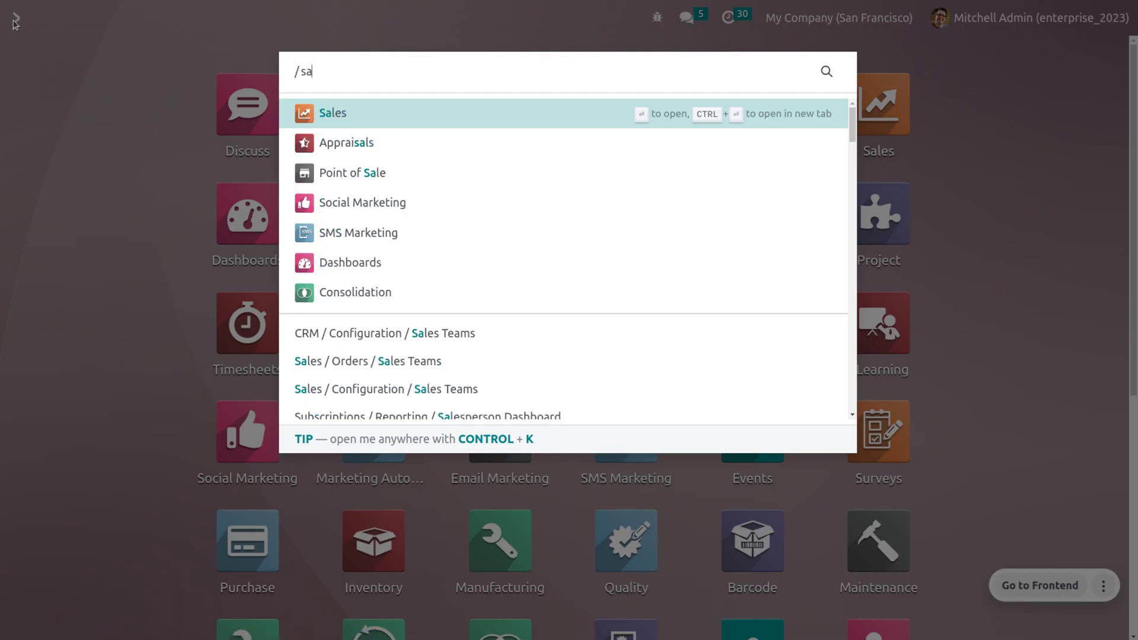
key(Escape)
click(15, 22)
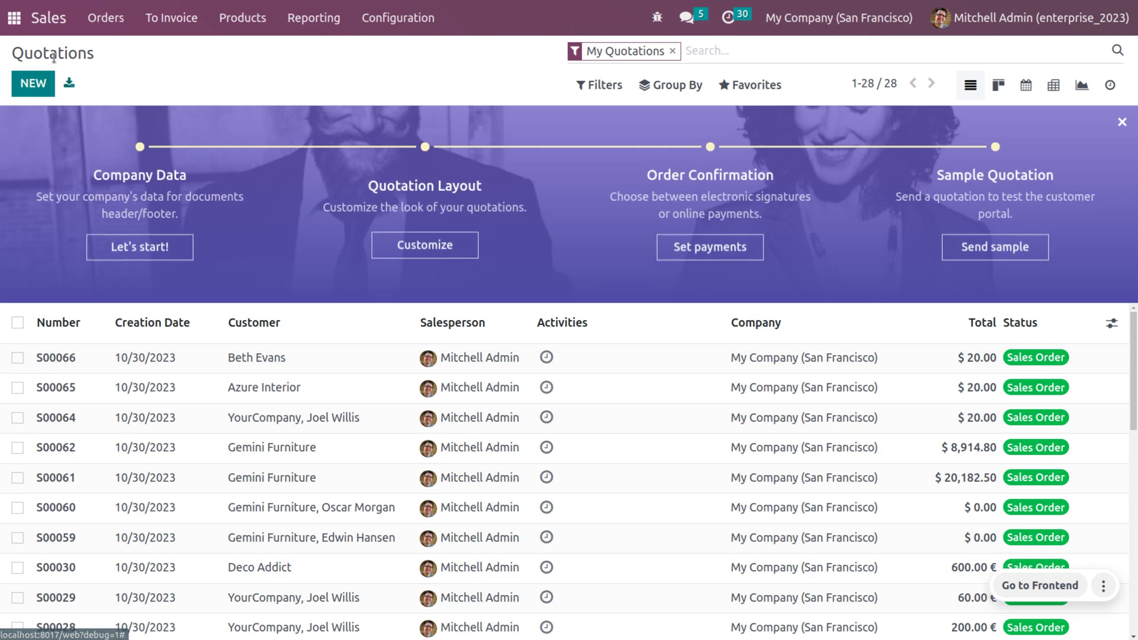
click(33, 83)
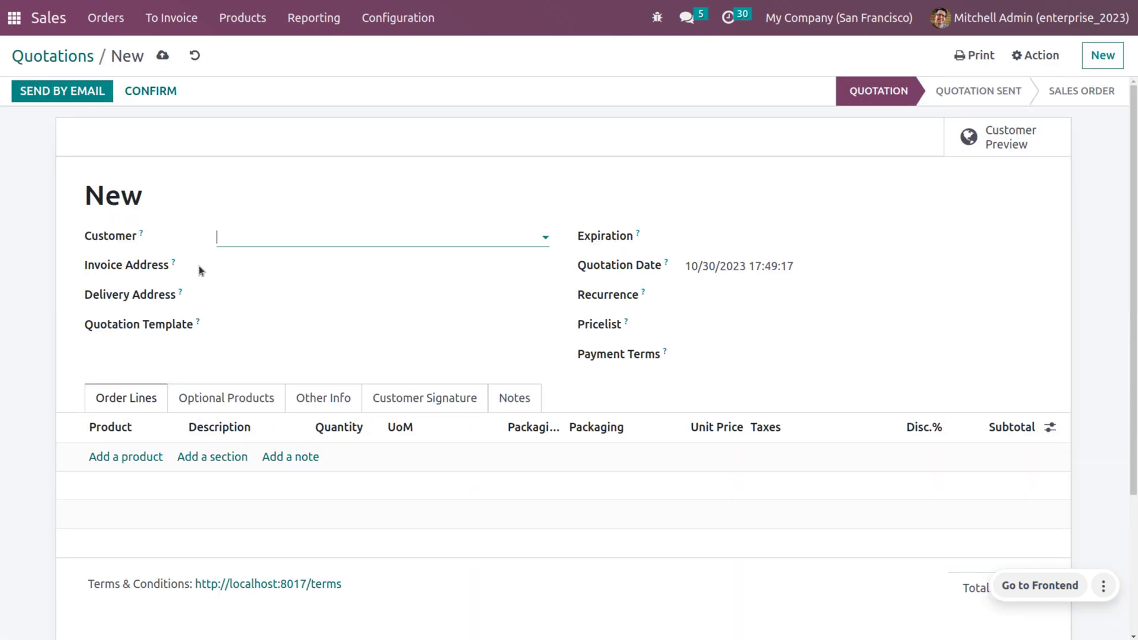
click(243, 238)
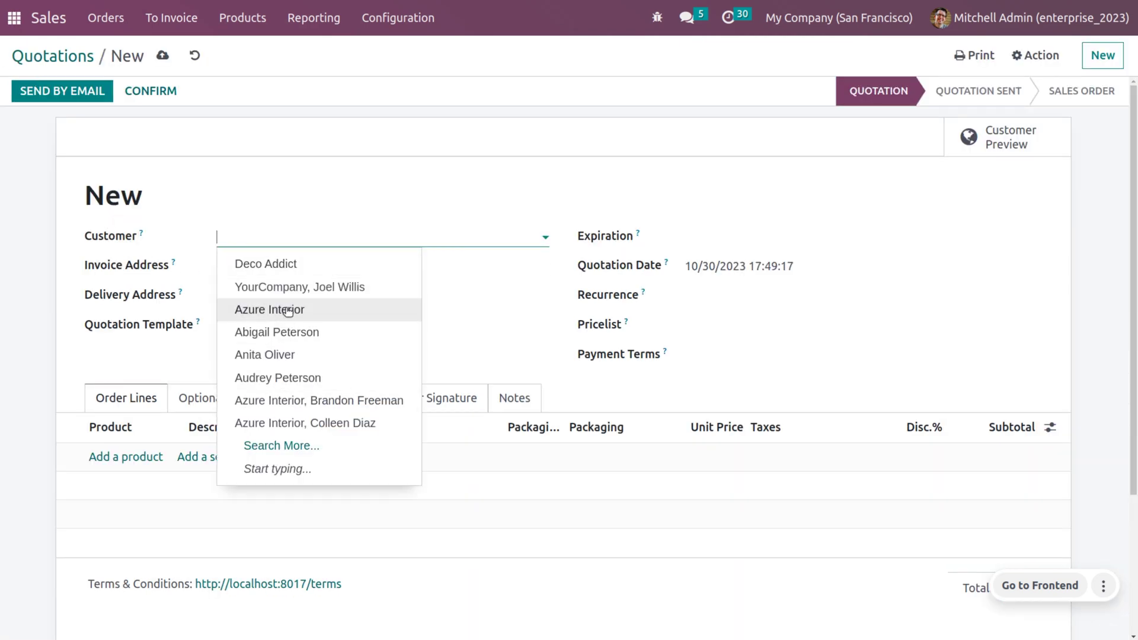
key(Escape)
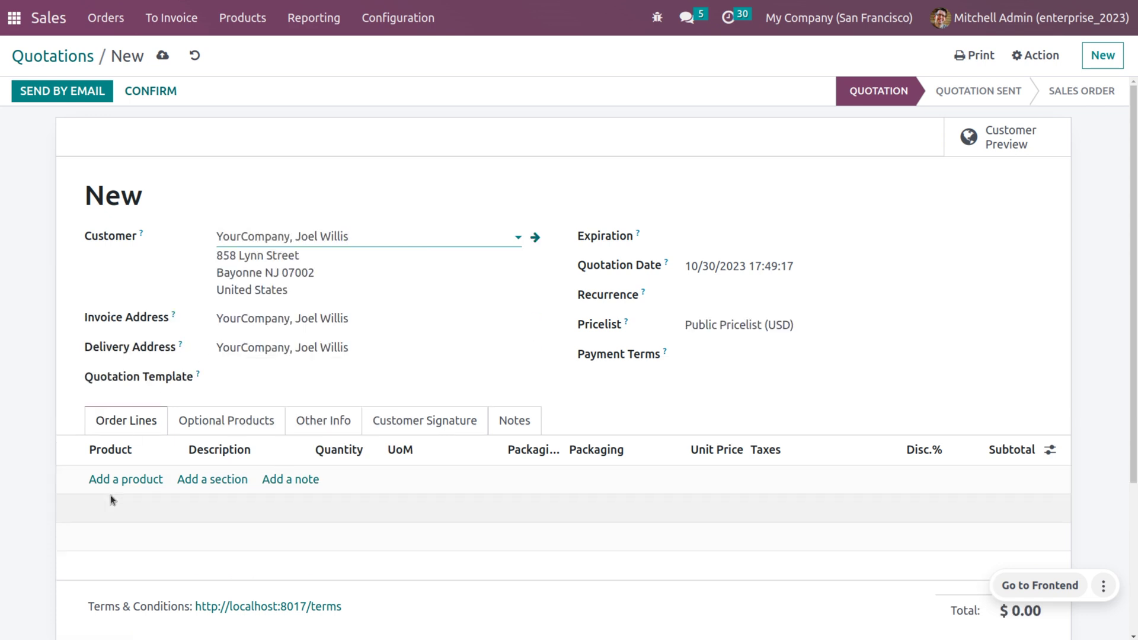
Step: Add a pencil line with quantity 20, giving 2 packs of 10 totalling $100.00
click(111, 481)
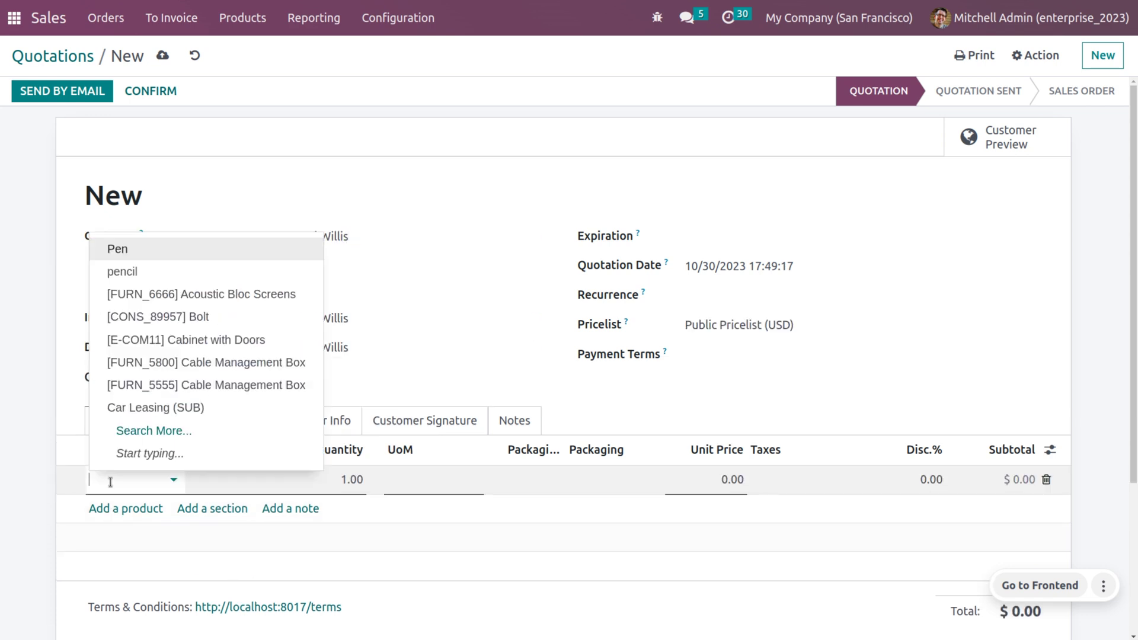
text(pencil)
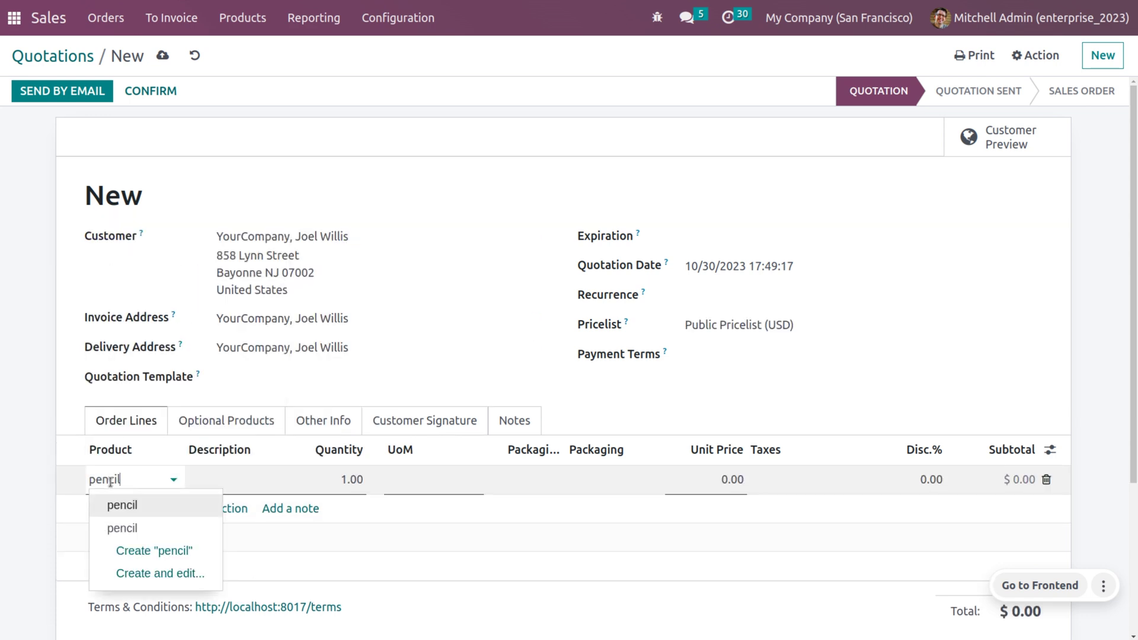
key(Return)
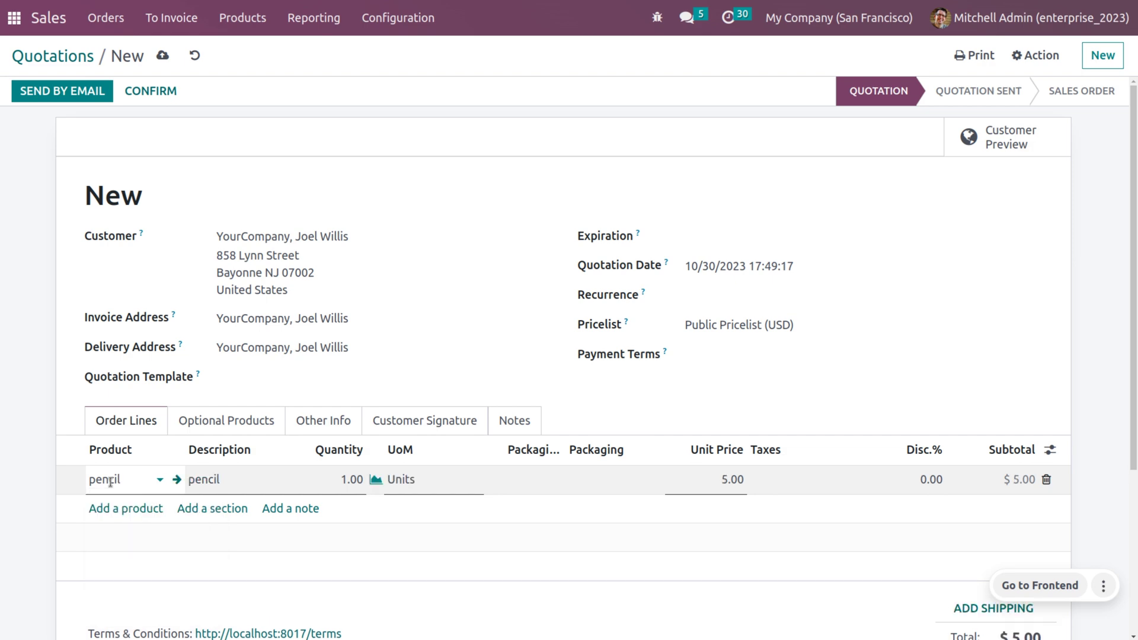
click(342, 479)
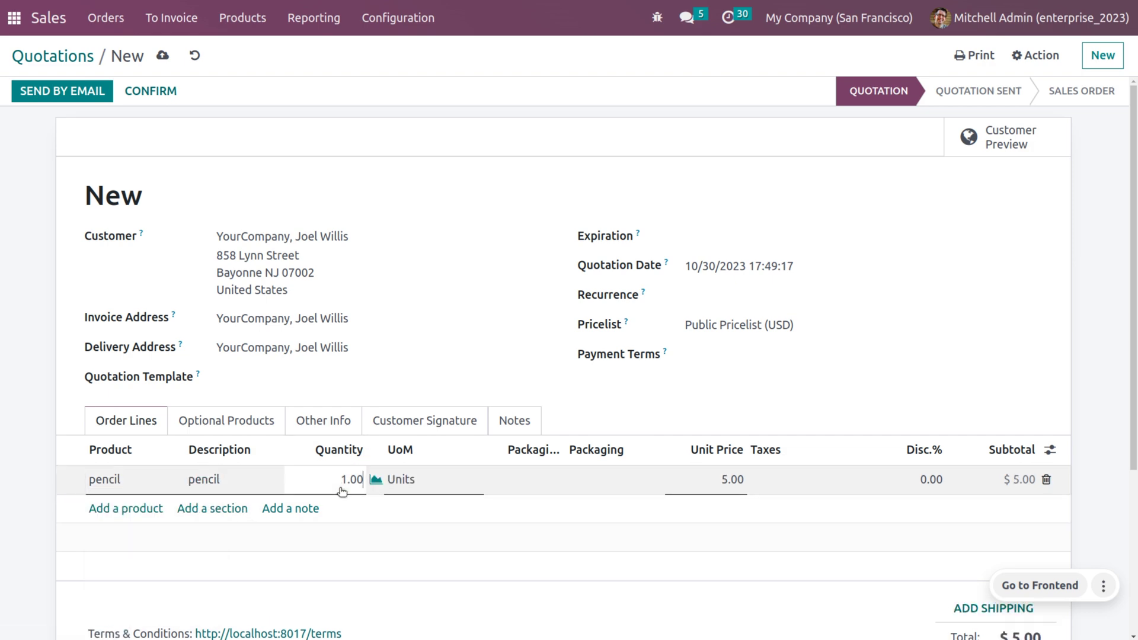
text(20)
click(443, 347)
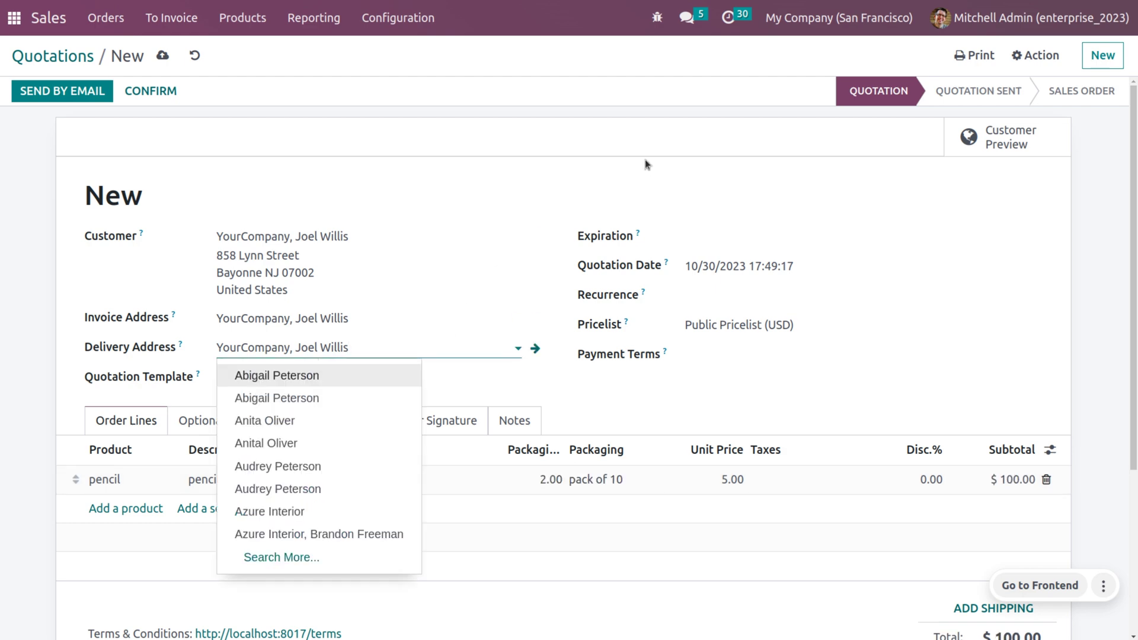
click(632, 144)
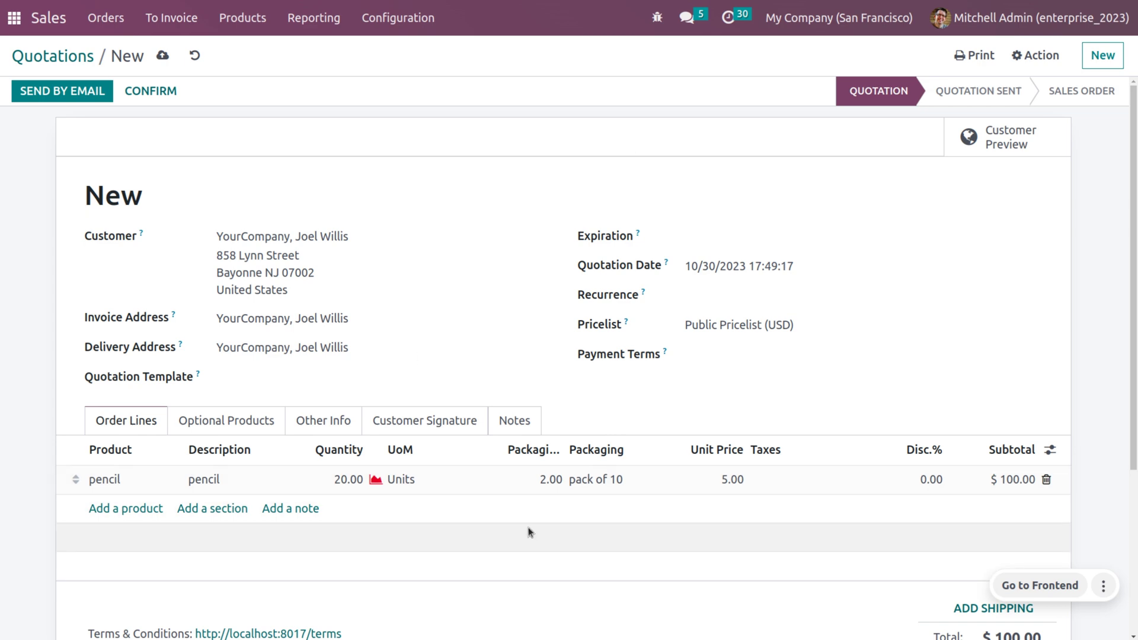
mouse_move(537, 450)
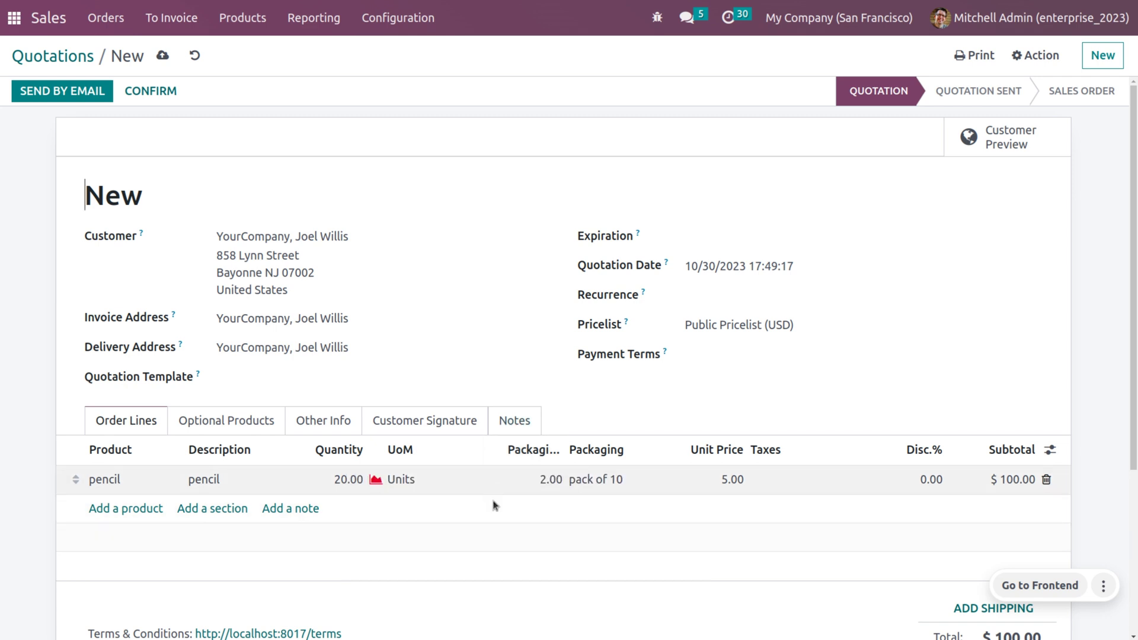
Step: Save the pencil quotation as S00067 and confirm it as a sales order
mouse_move(625, 459)
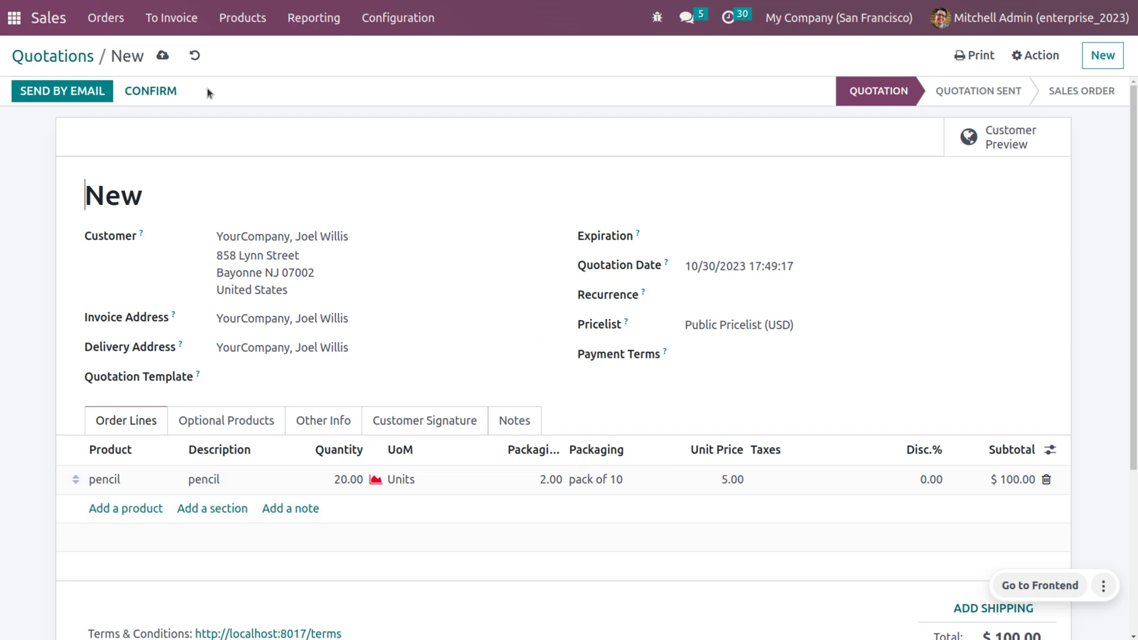
click(163, 57)
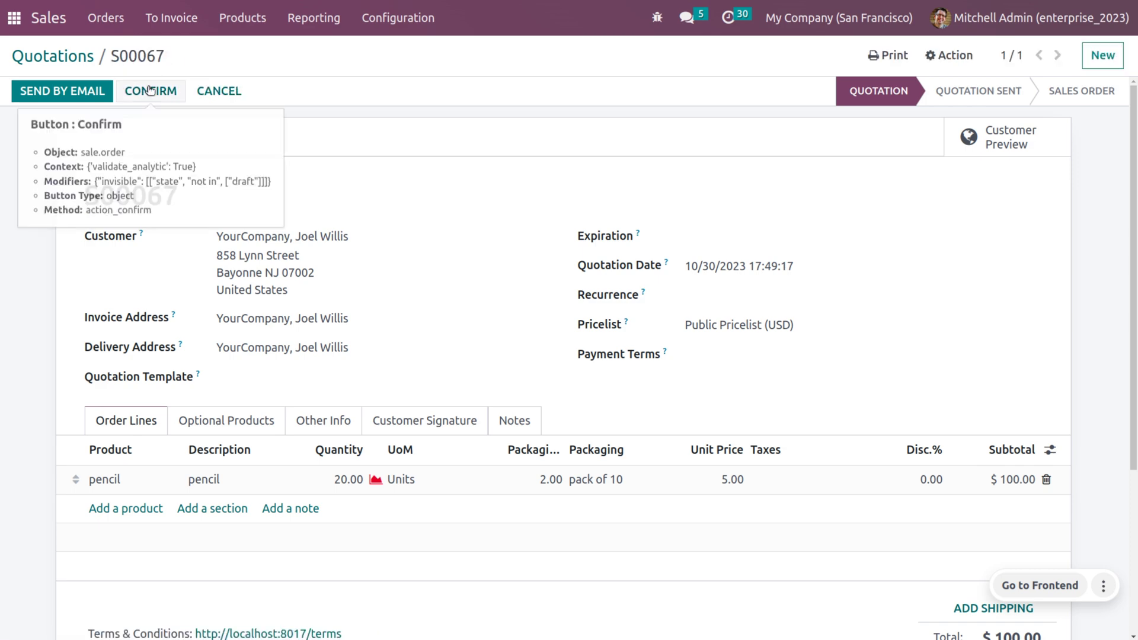
click(150, 90)
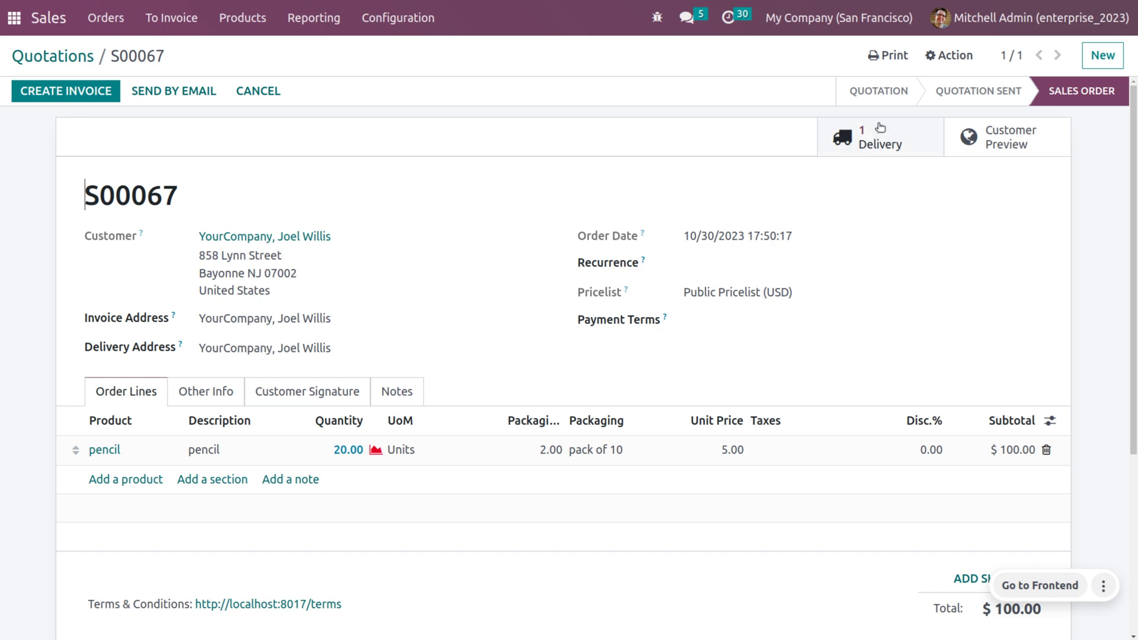
Step: Deliver 16 of 20 pencils on WH/OUT/00031 with No Backorder and confirm the SMS prompt
click(880, 144)
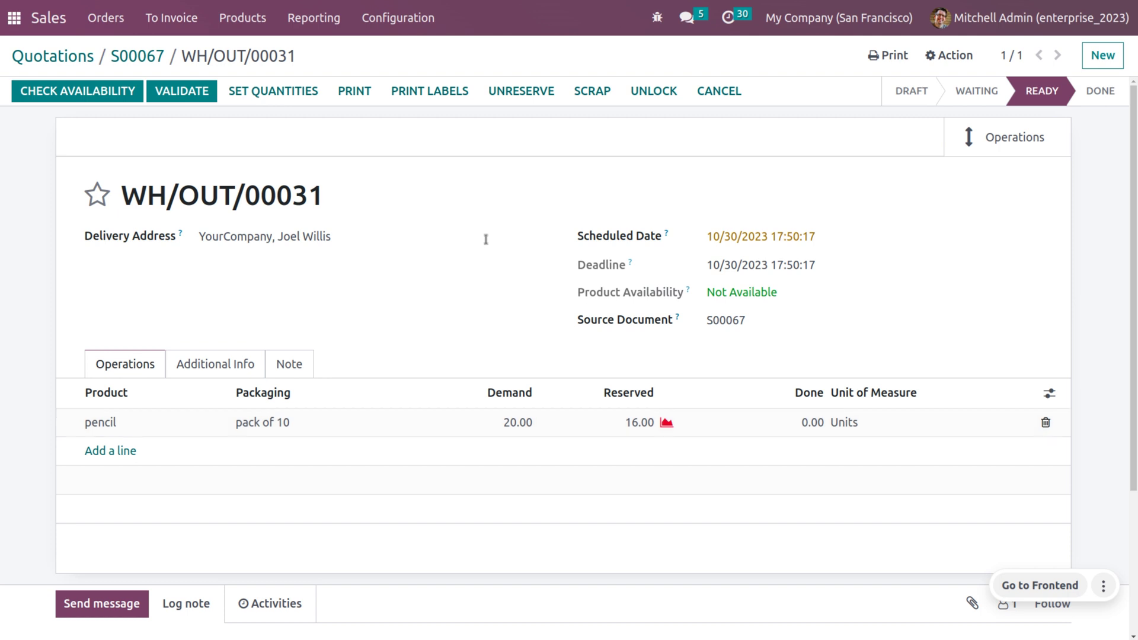
click(258, 100)
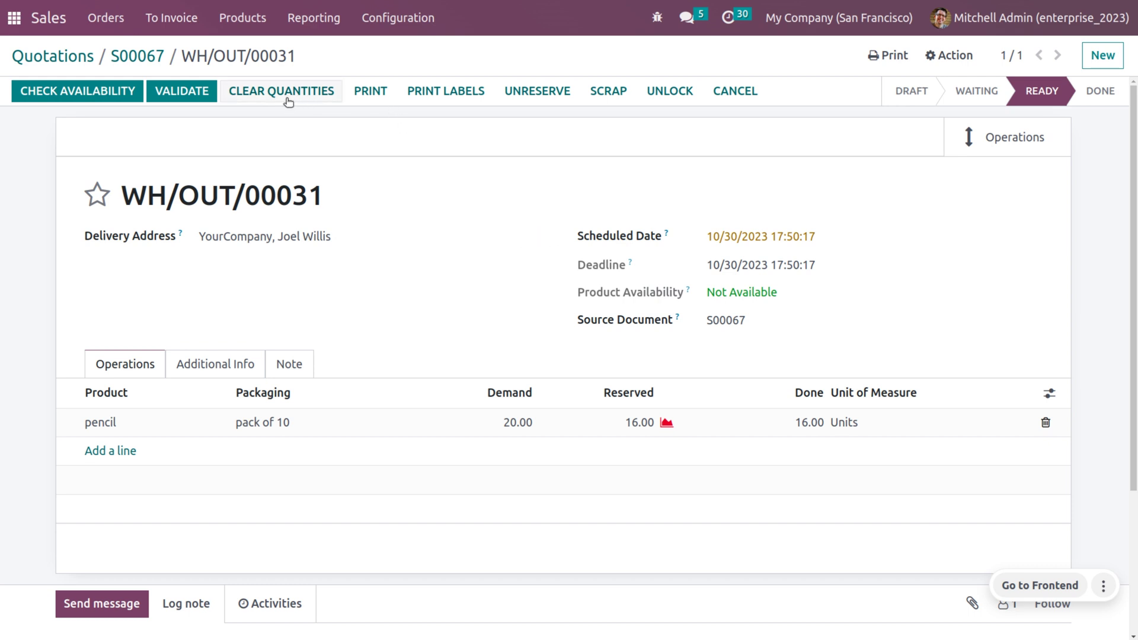
click(184, 93)
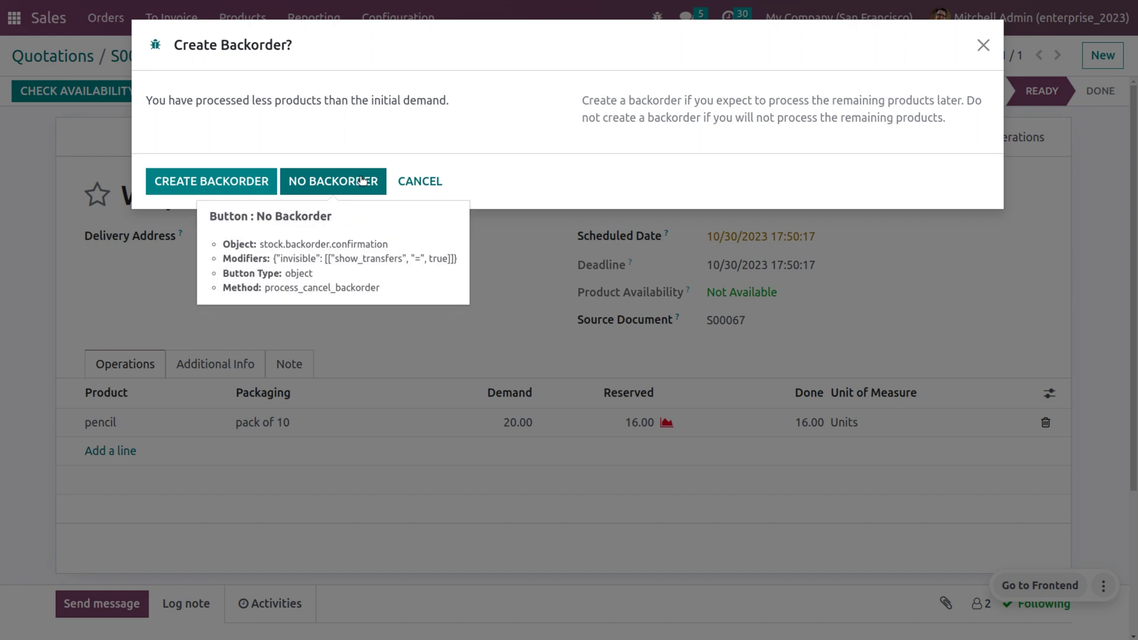
click(302, 185)
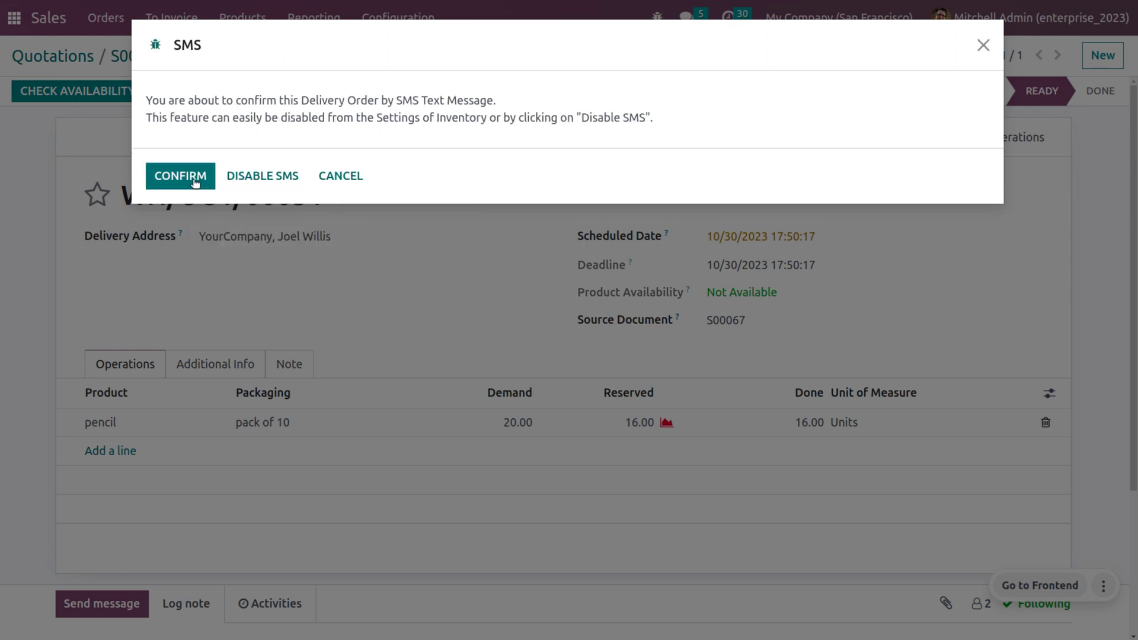
click(172, 181)
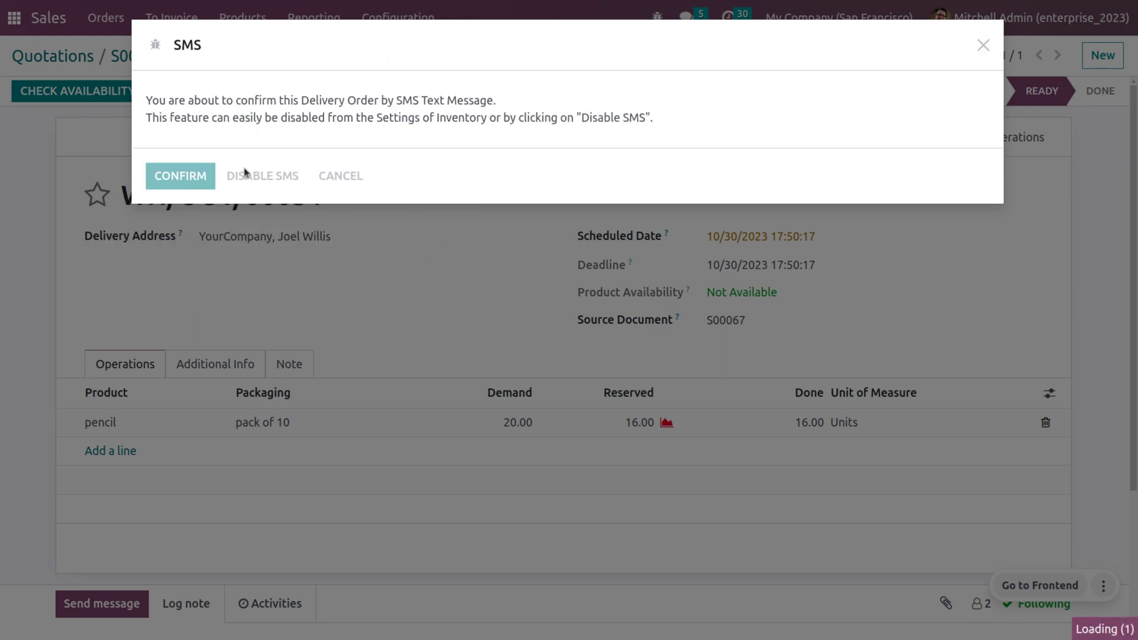